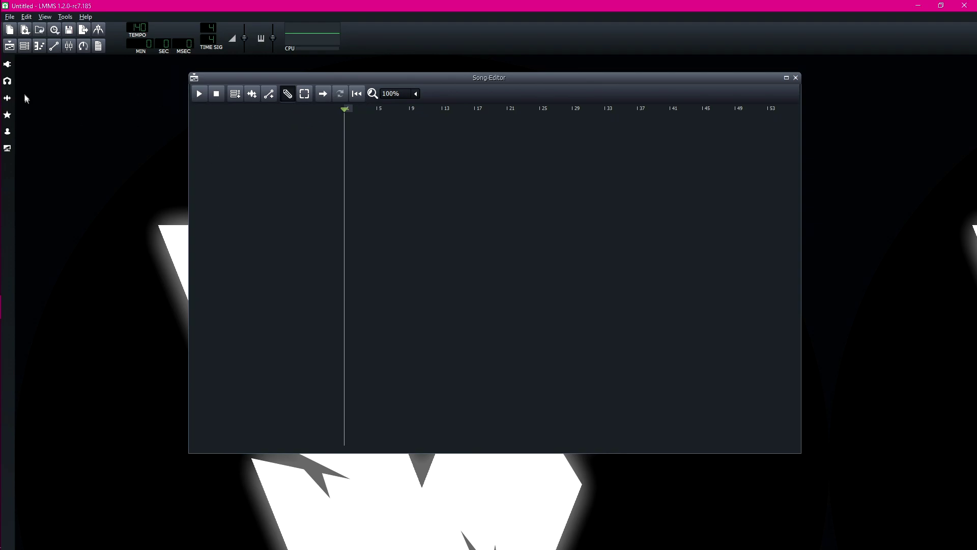
Drag TripleOscillator from Instrument Plugins into the Song-Editor and add two automation tracks below it
click(7, 64)
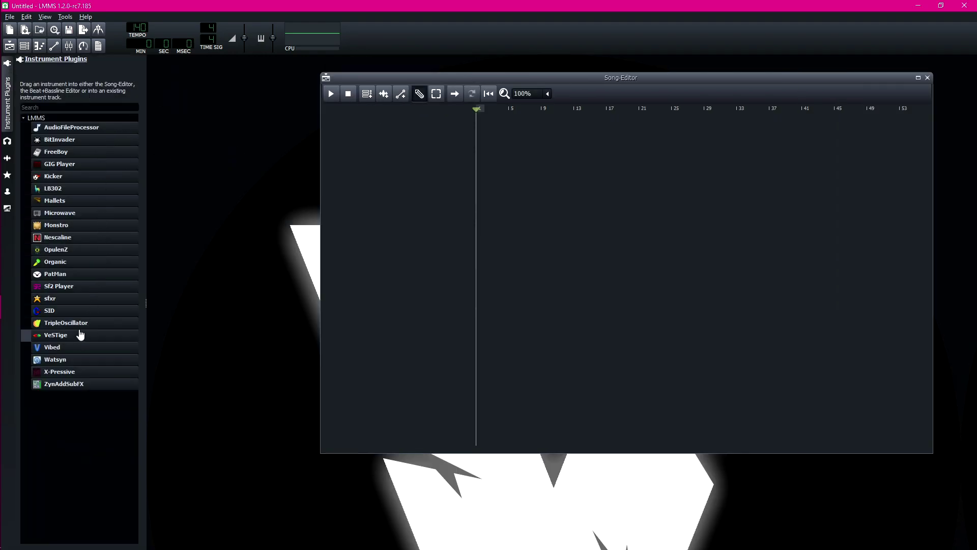
drag(425, 178, 426, 168)
click(400, 93)
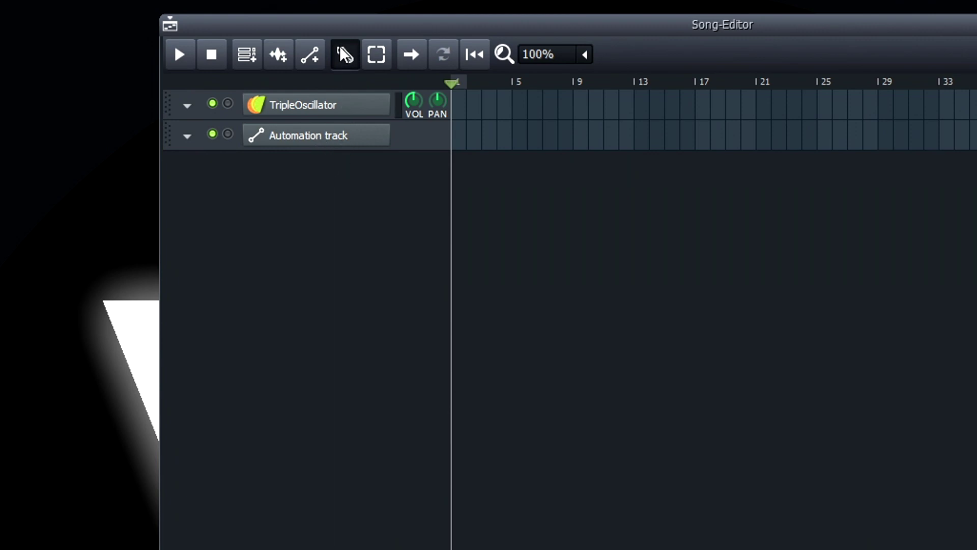
click(309, 57)
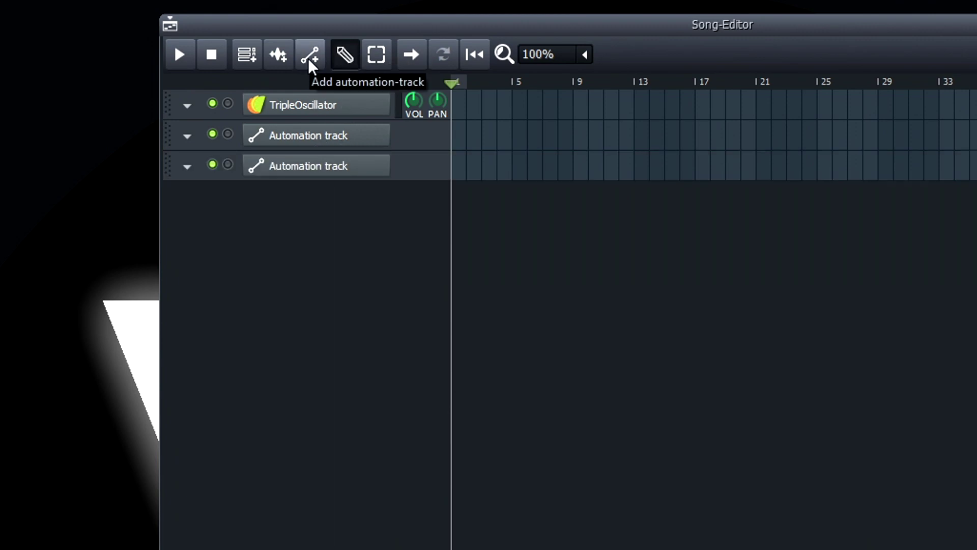
click(309, 57)
click(310, 57)
click(309, 57)
click(310, 57)
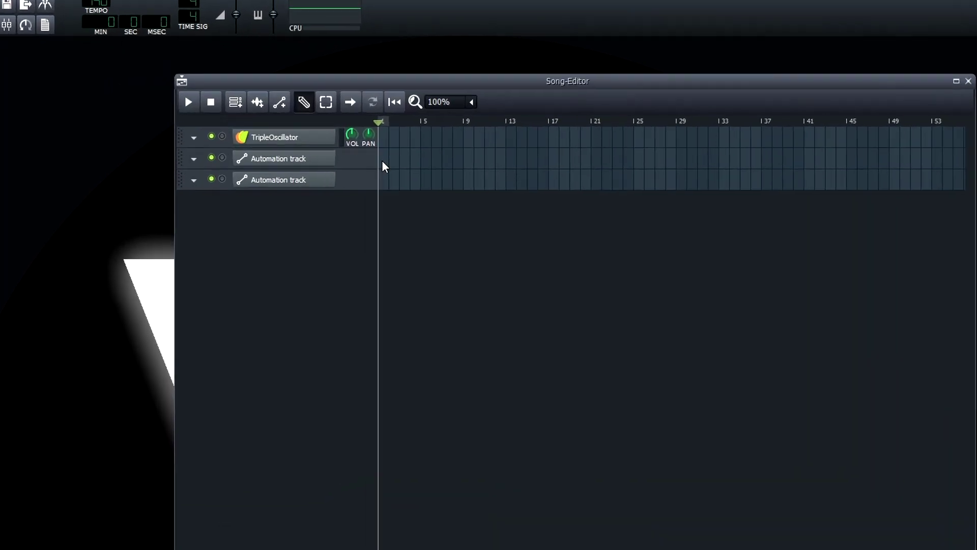
Draw a four-bar automation clip at bar 1 on the first automation track and briefly inspect it
click(291, 155)
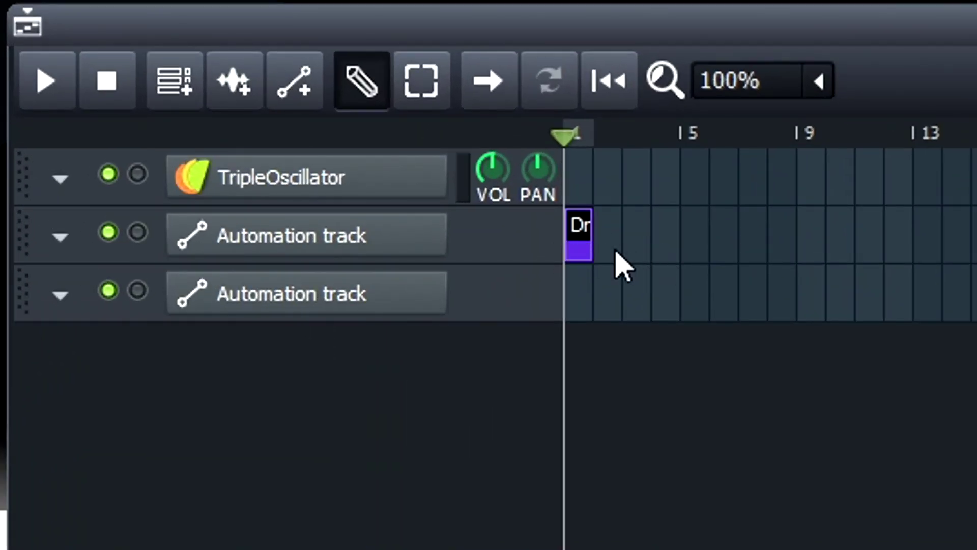
drag(585, 244, 661, 258)
mouse_move(583, 226)
mouse_down()
mouse_move(760, 237)
mouse_move(589, 225)
mouse_up()
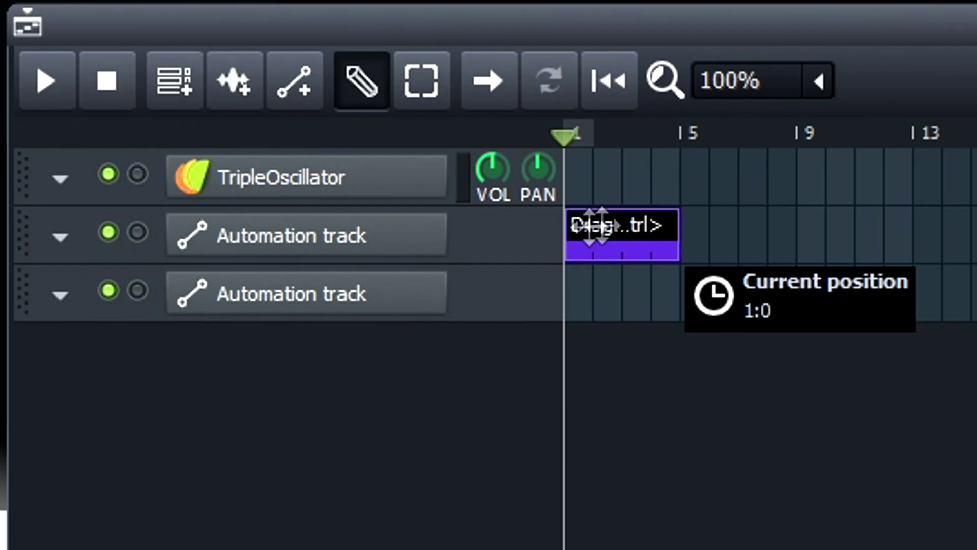
double_click(616, 262)
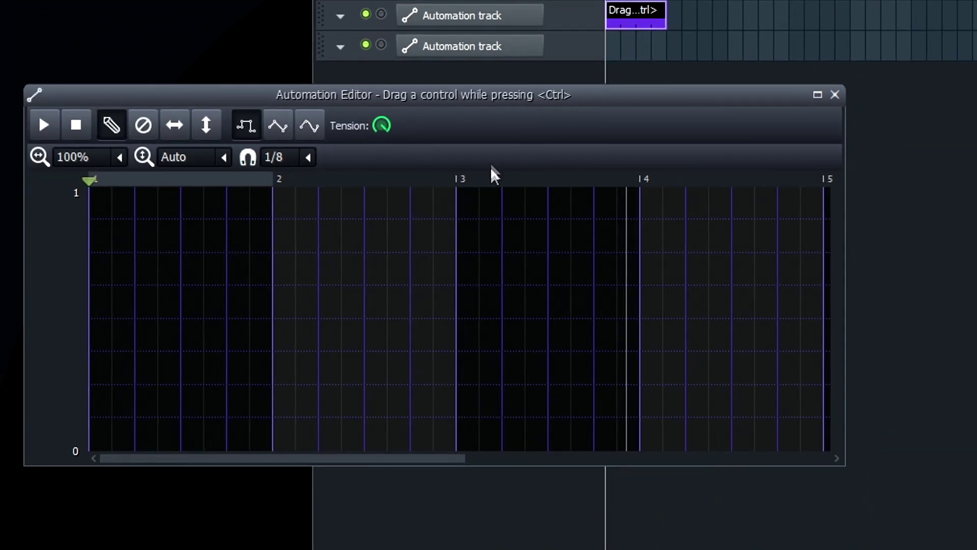
click(818, 95)
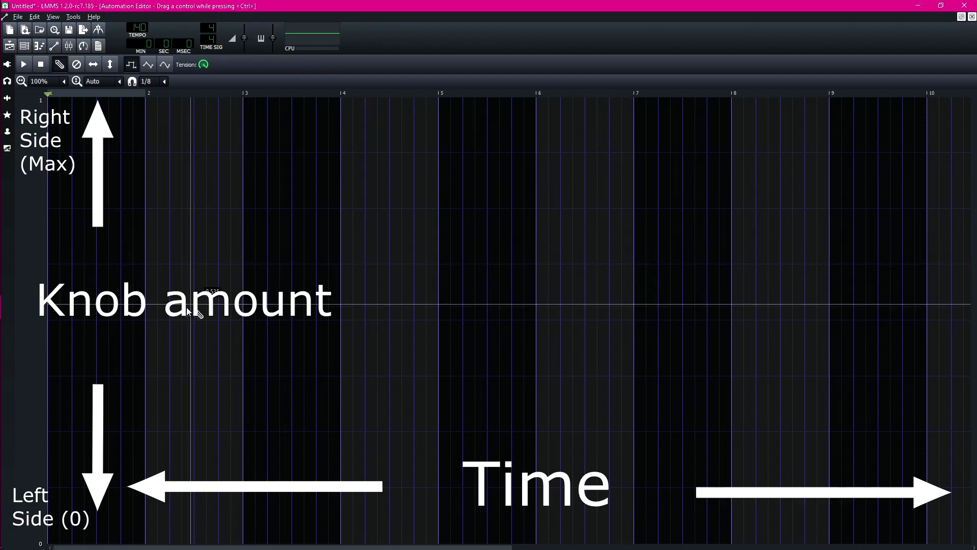
click(972, 17)
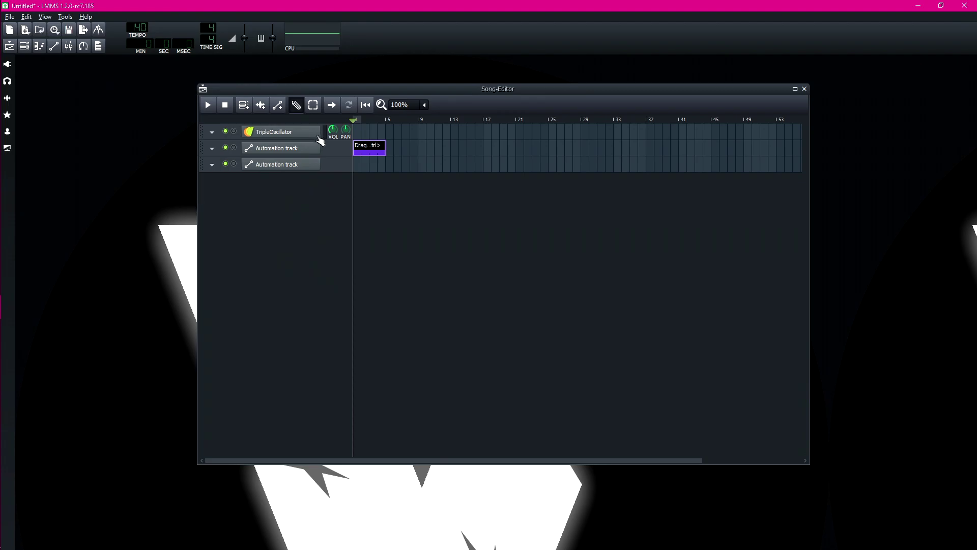
Draw one C5 note spanning bars 1 to 5 in the TripleOscillator's Piano-Roll
double_click(359, 134)
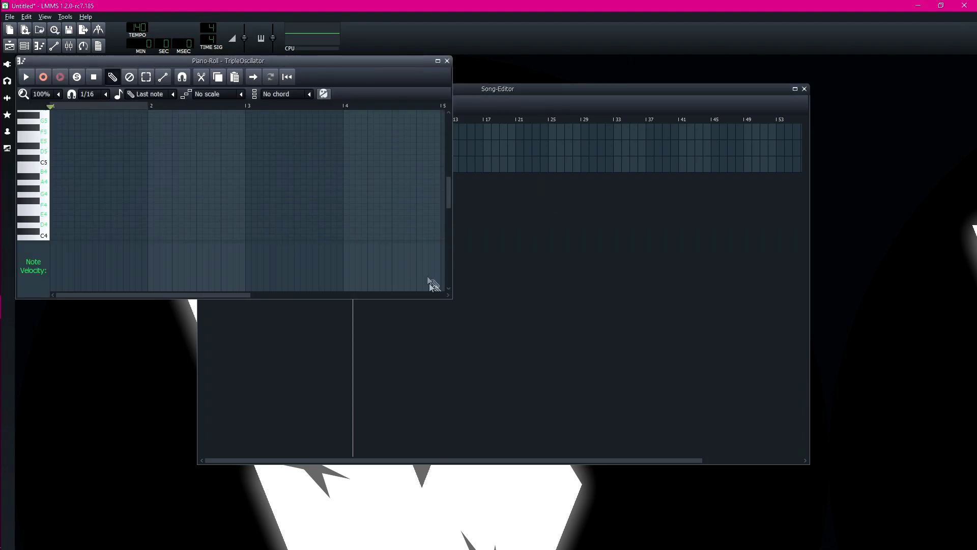
drag(450, 297, 808, 473)
drag(53, 339, 381, 345)
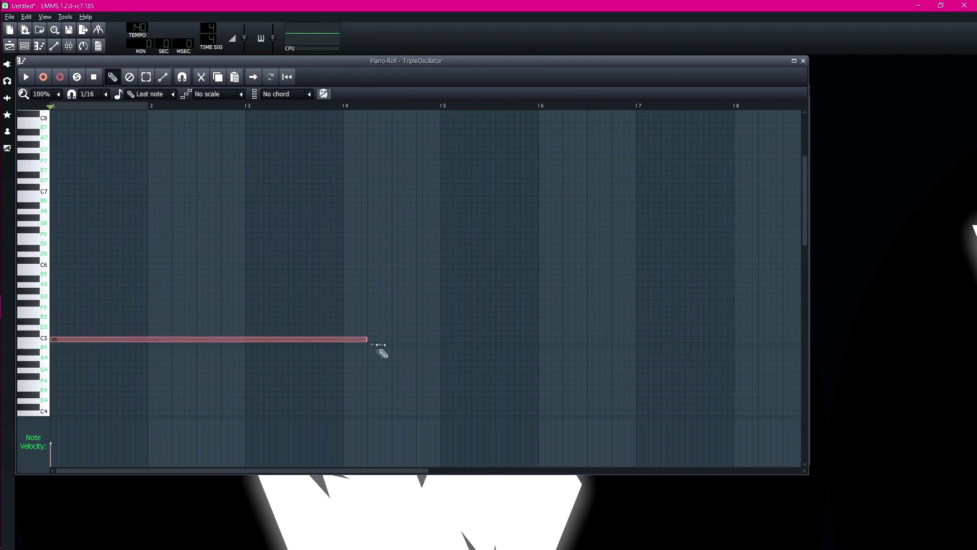
drag(440, 348, 440, 348)
click(803, 61)
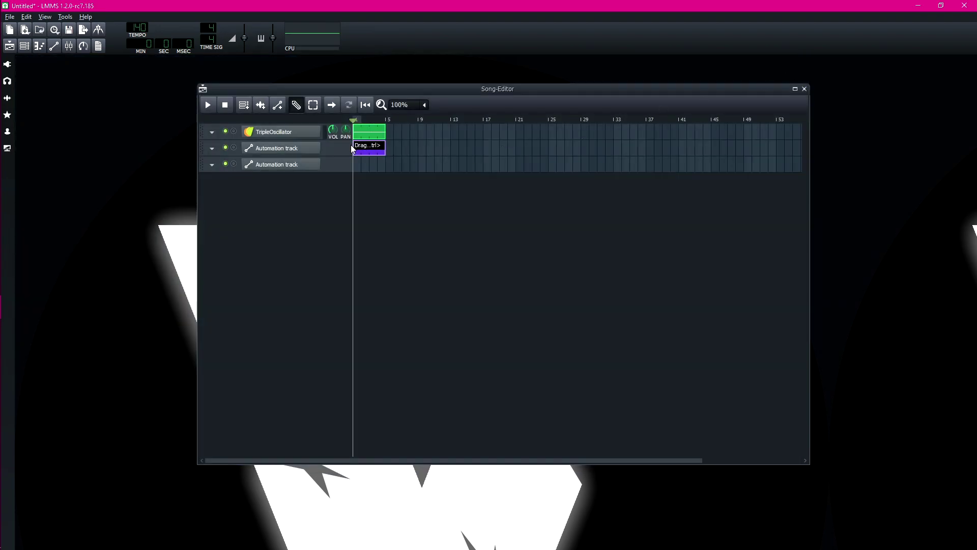
Glance at the TripleOscillator settings, then play and stop the song to hear the note
click(313, 134)
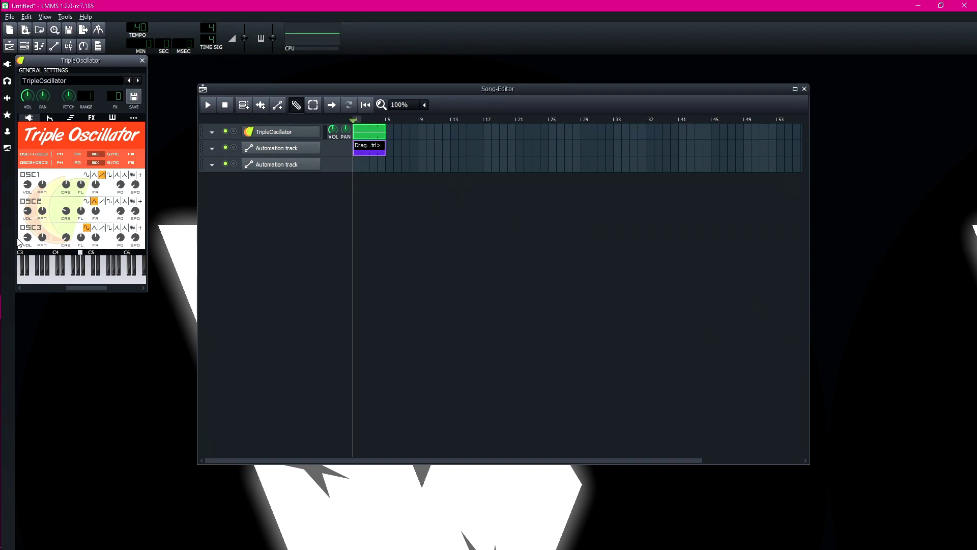
click(142, 60)
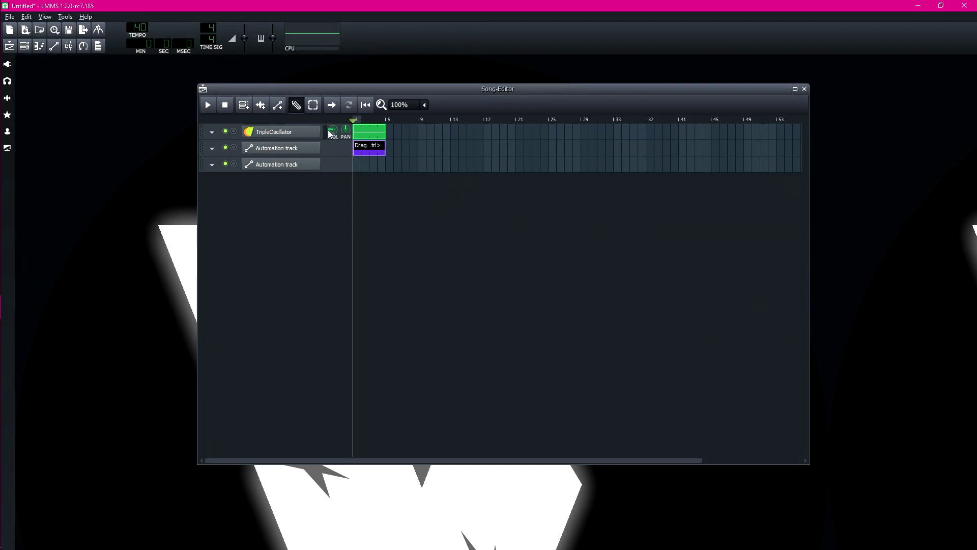
click(207, 106)
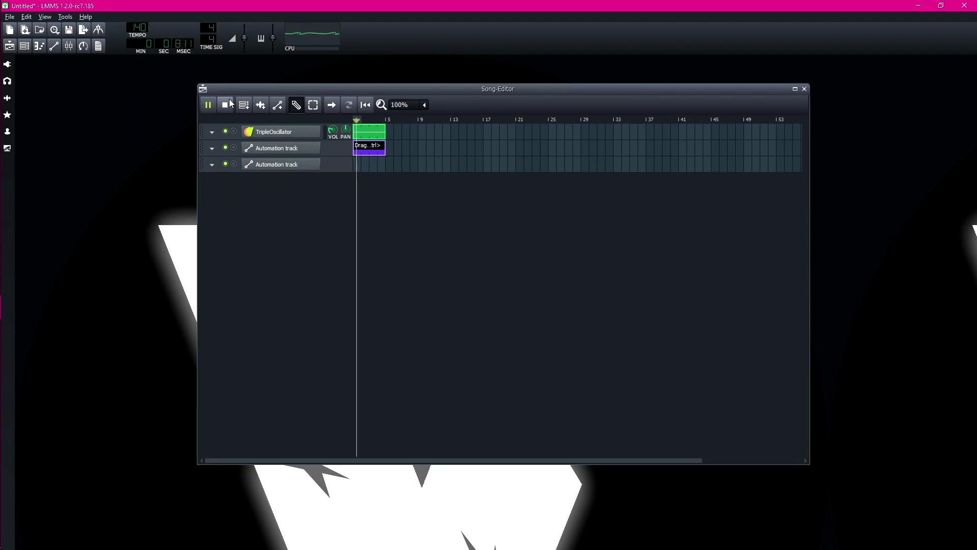
click(226, 105)
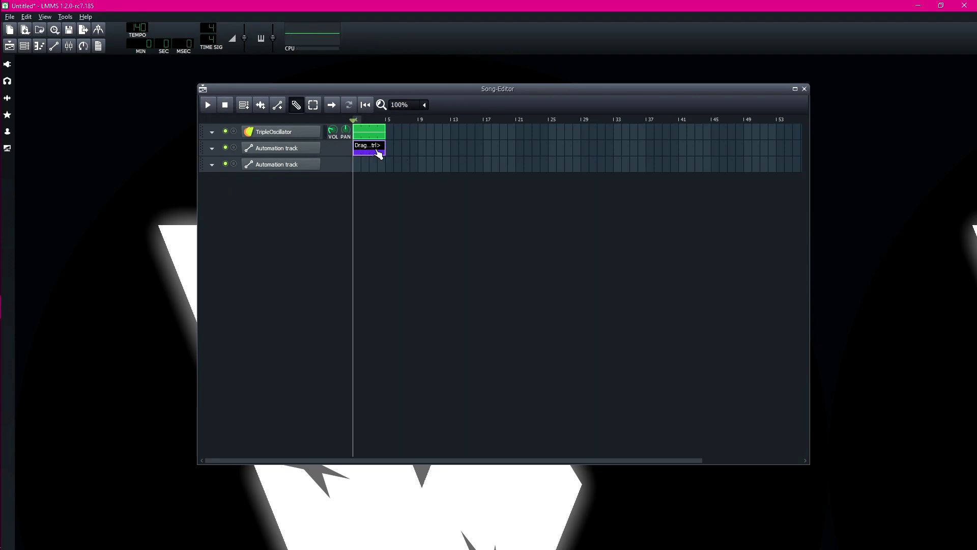
drag(382, 153, 387, 153)
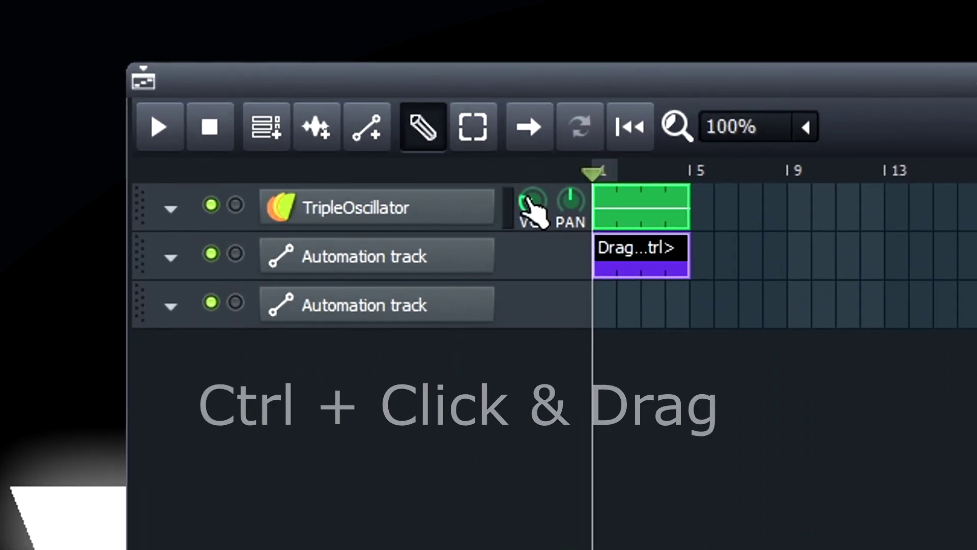
Ctrl-drag the TripleOscillator VOL knob onto the automation clip and open the volume automation
key(ctrl)
drag(527, 200, 620, 265)
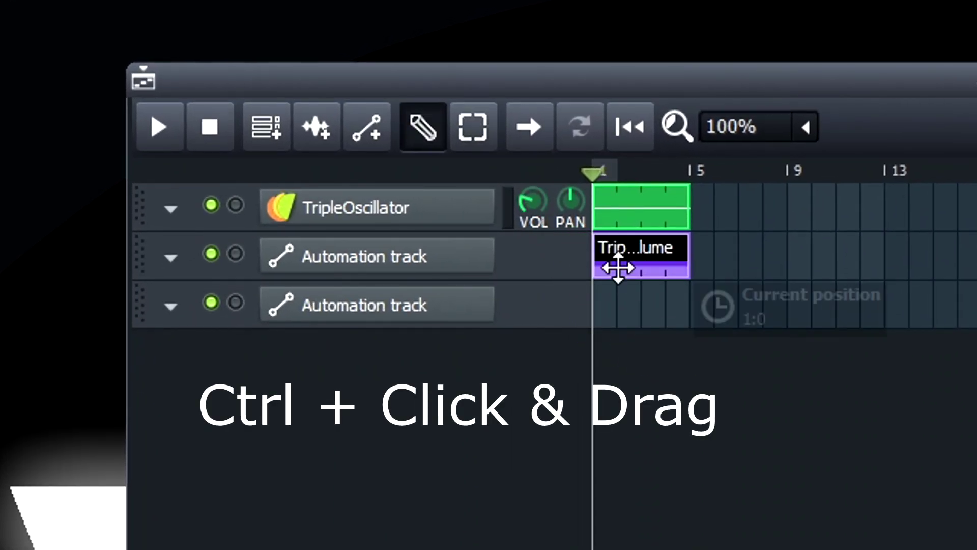
double_click(624, 270)
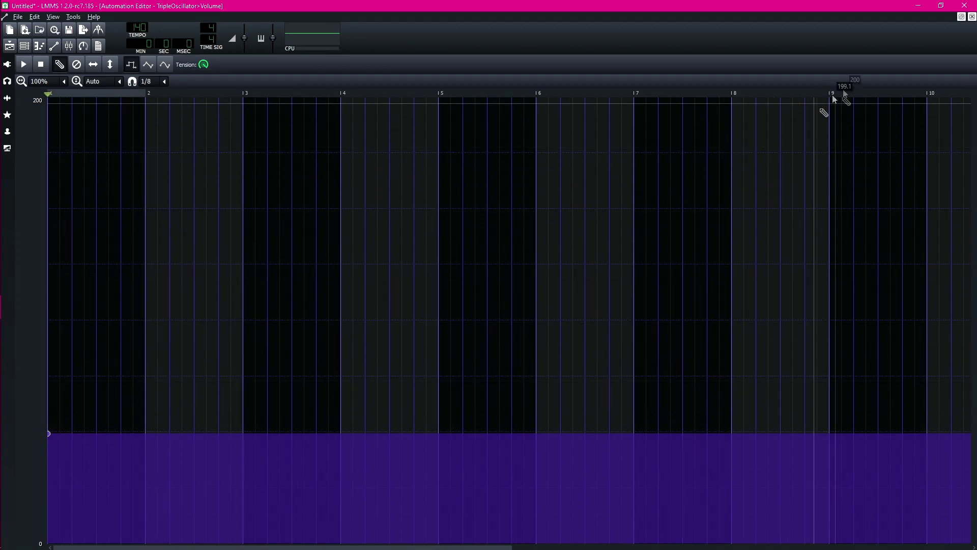
click(972, 17)
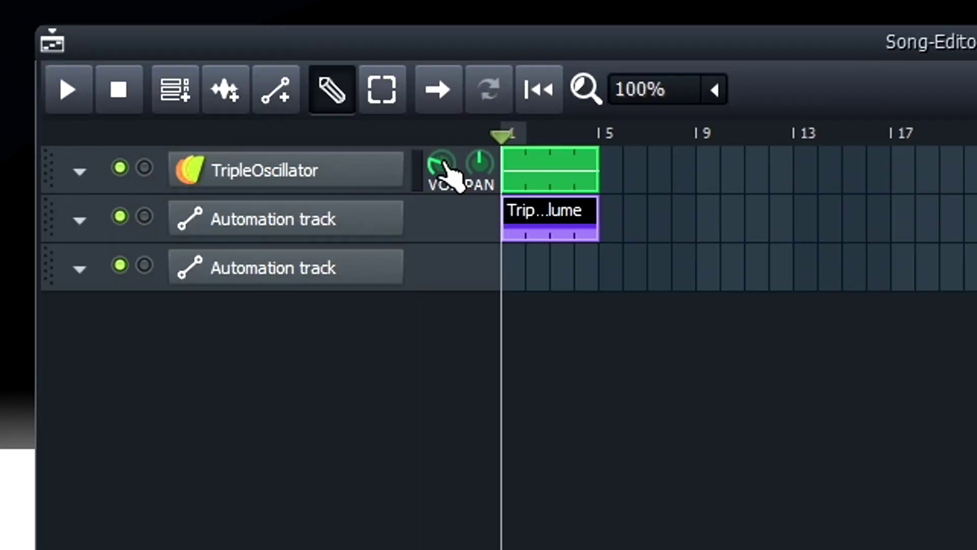
click(444, 164)
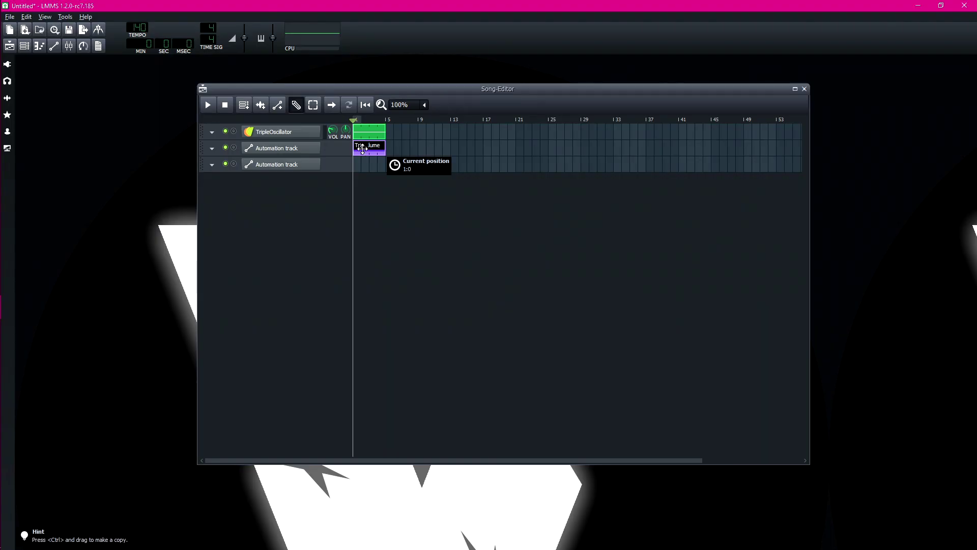
double_click(560, 224)
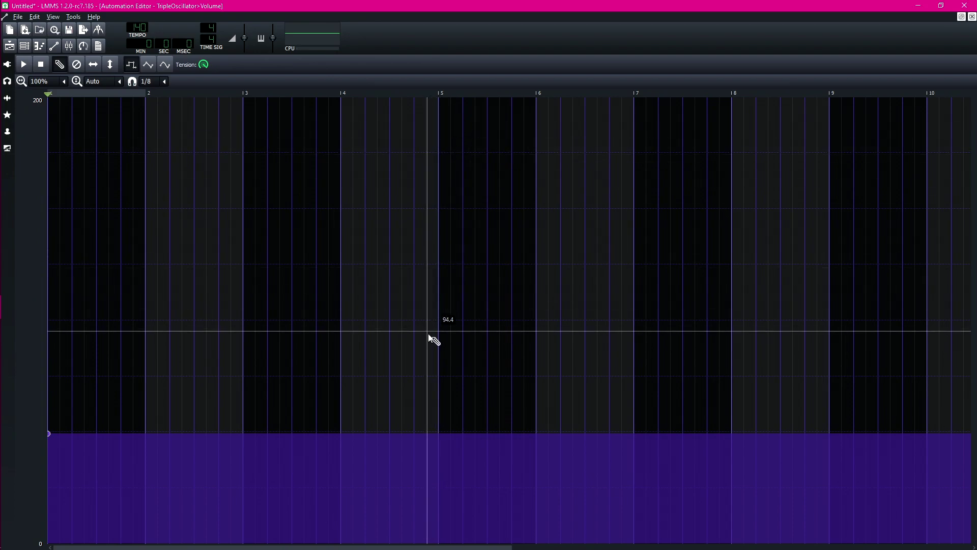
Ramp the volume from near zero at bar 1 to about 72.5 at bar 5, Linear progression
drag(441, 326, 443, 381)
drag(59, 504, 40, 514)
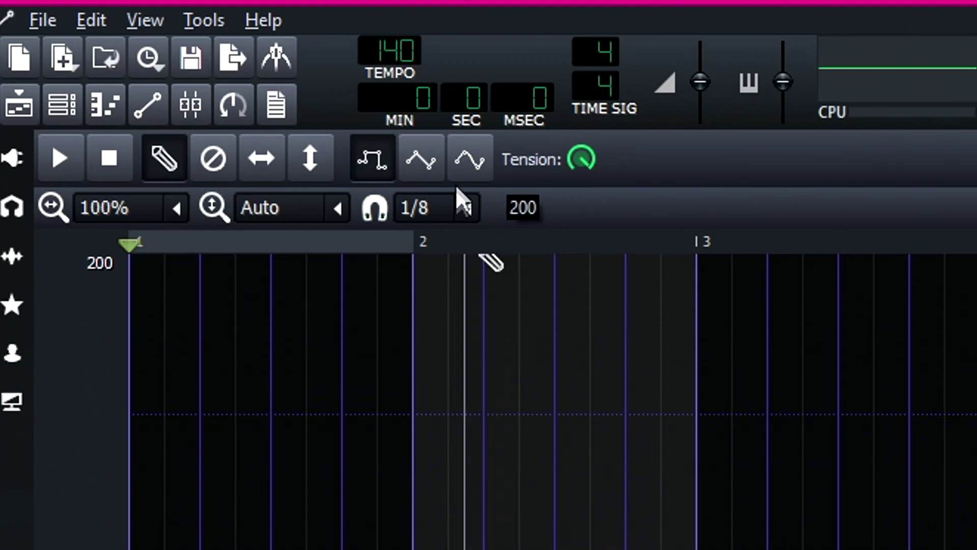
click(426, 148)
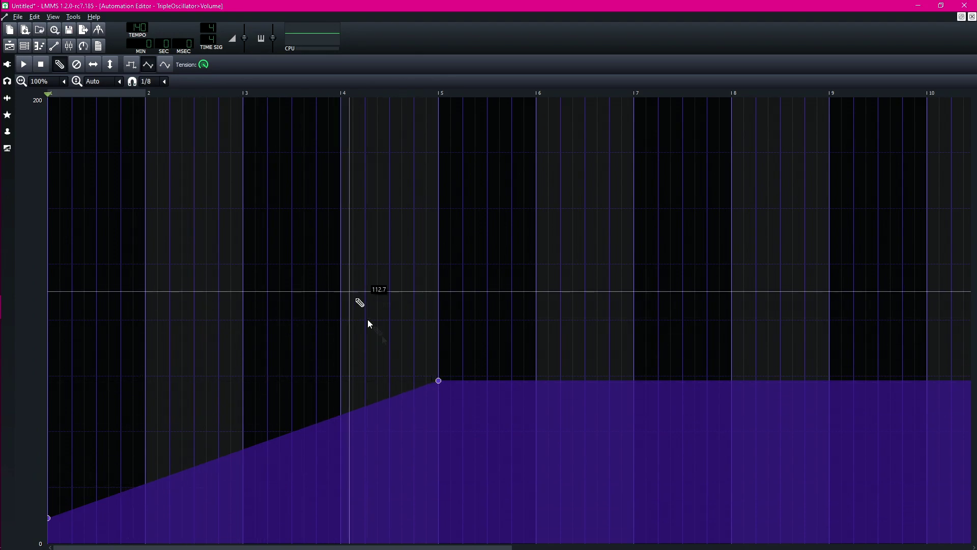
click(165, 66)
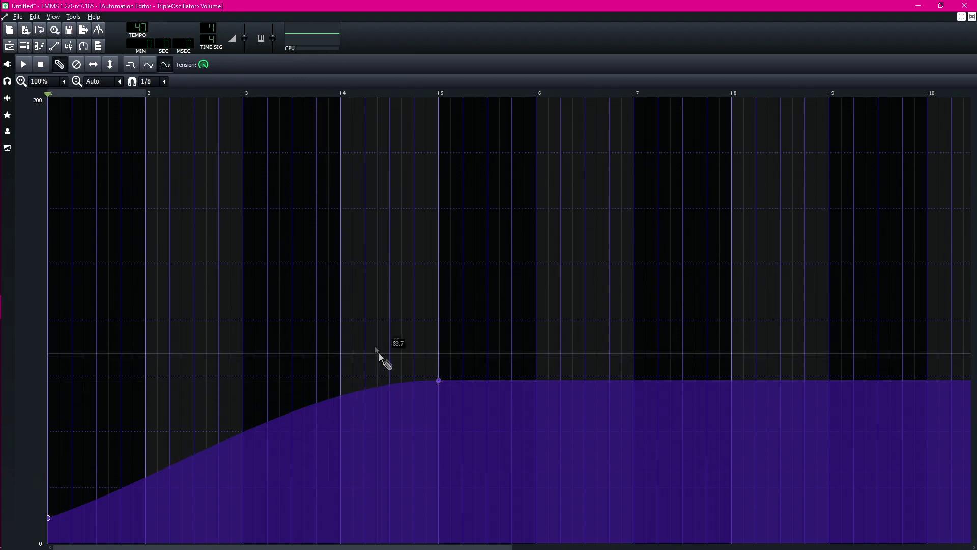
click(147, 65)
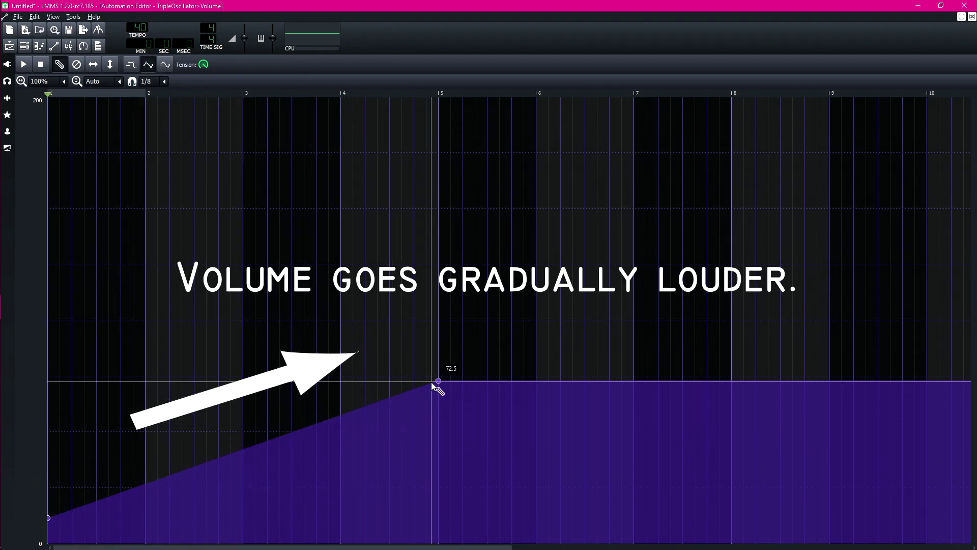
click(972, 16)
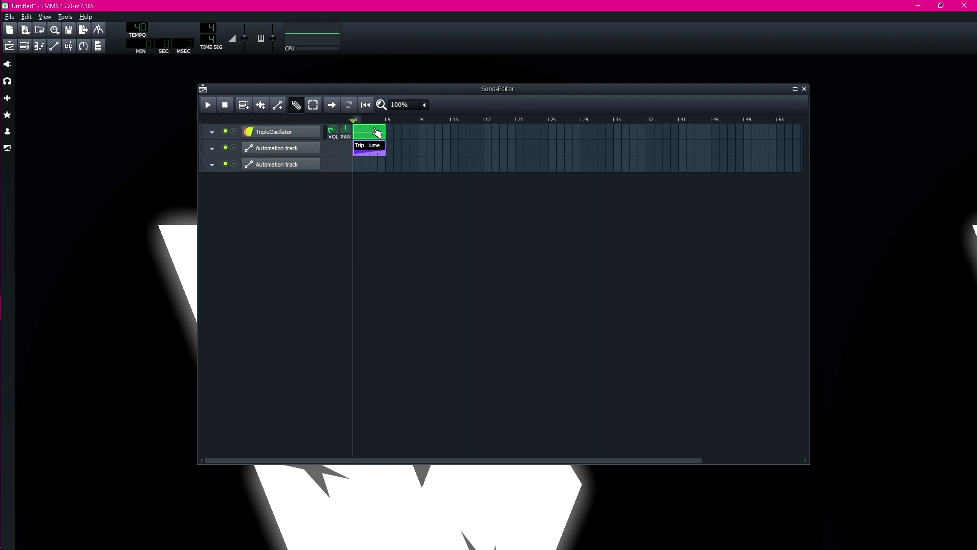
Play the song to hear the fade-in, then stretch the third track's pattern to four bars
click(210, 109)
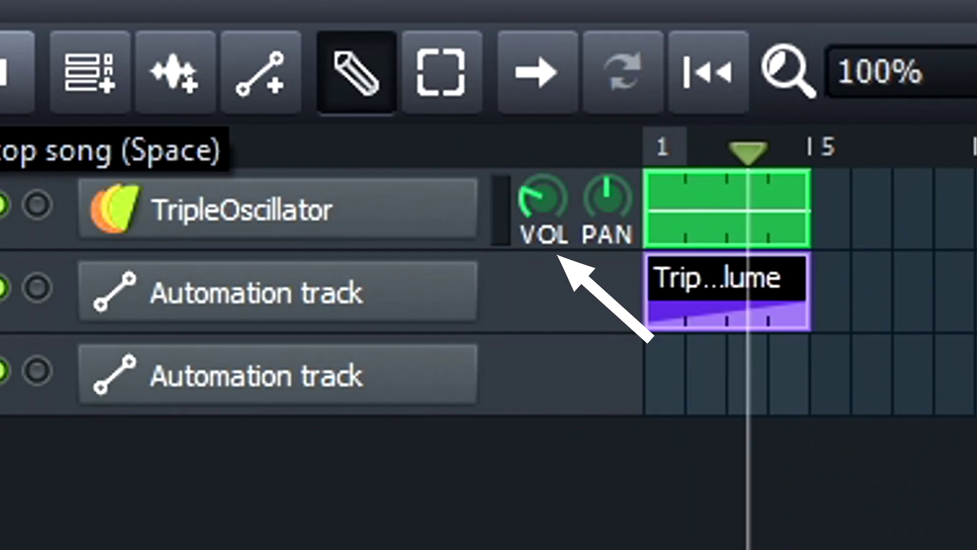
click(15, 71)
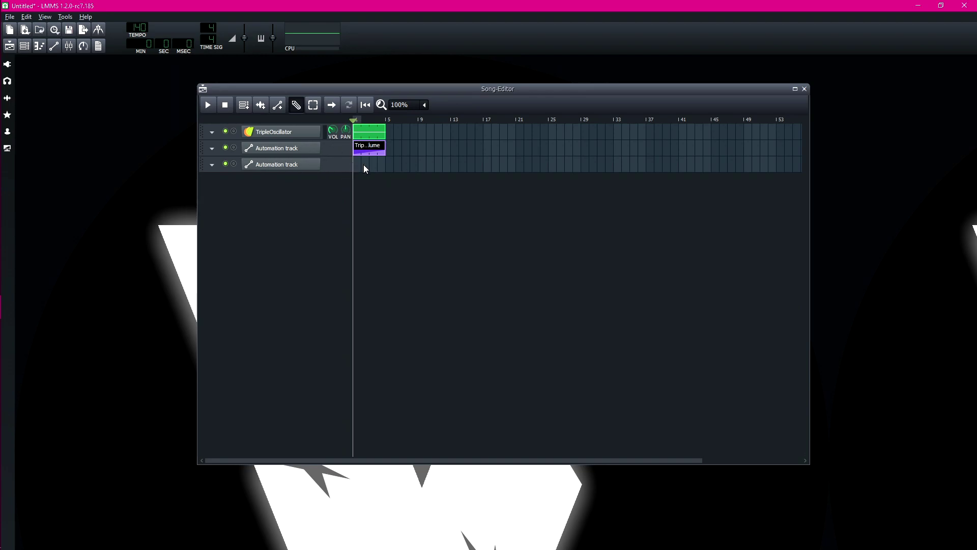
drag(360, 166, 385, 165)
Link the TripleOscillator PAN knob to that pattern and open it in the Automation Editor
drag(346, 134, 363, 162)
drag(396, 228, 399, 239)
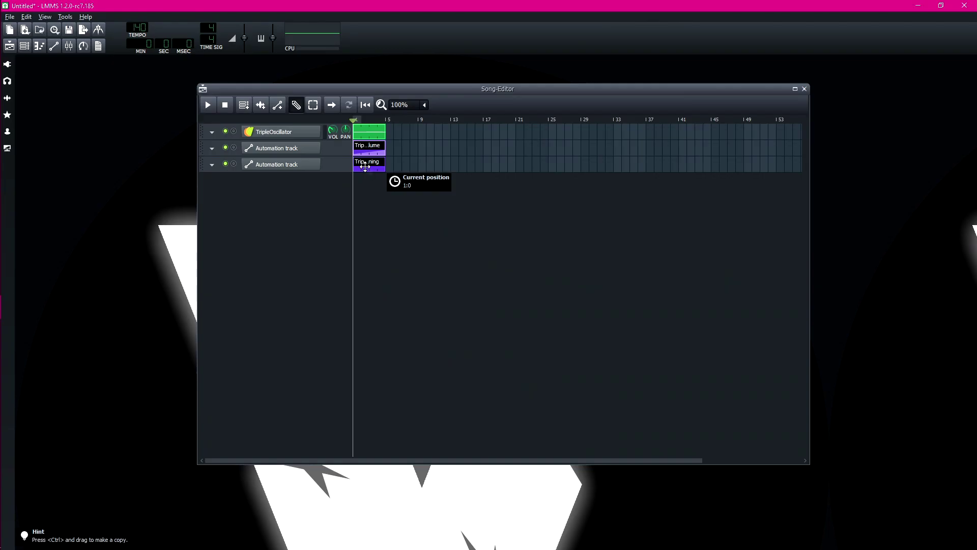
double_click(413, 244)
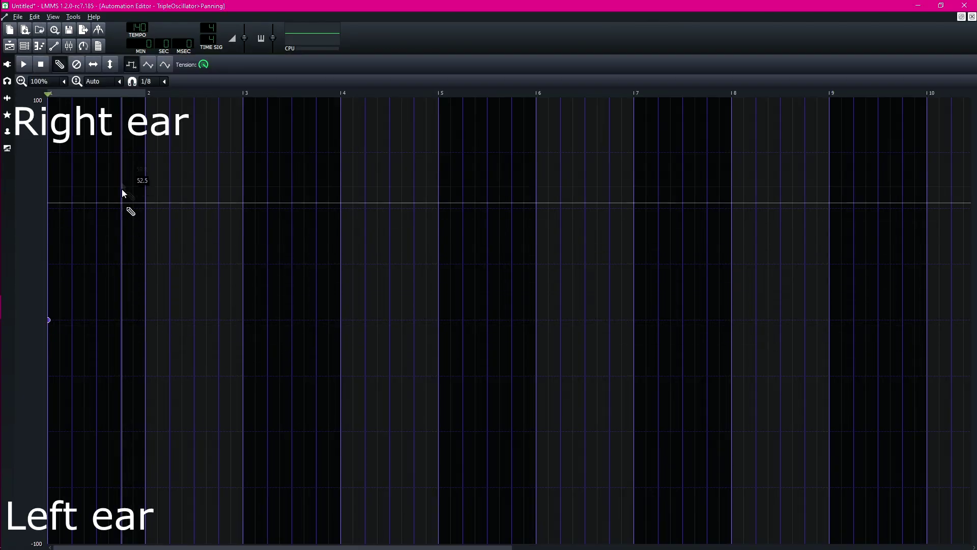
Set Linear progression and draw alternating -100/+100 panning points through bar 1
click(149, 65)
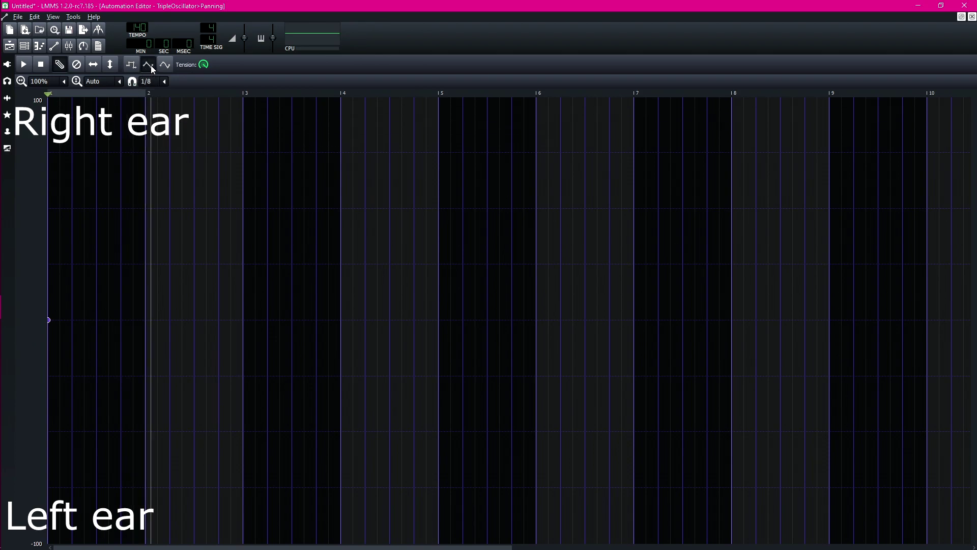
click(72, 543)
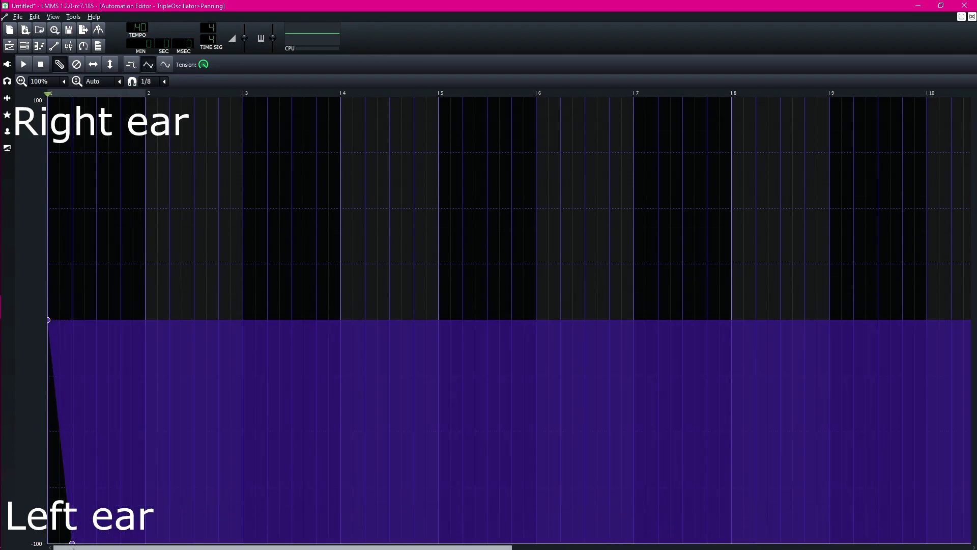
drag(93, 218, 97, 96)
mouse_move(109, 325)
mouse_down()
mouse_move(110, 546)
mouse_move(121, 543)
mouse_up()
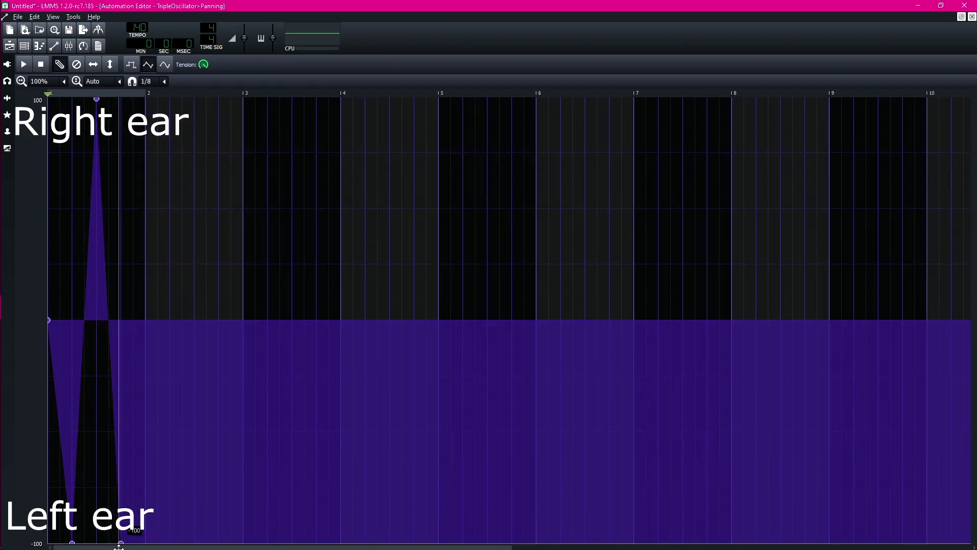
drag(135, 235, 156, 99)
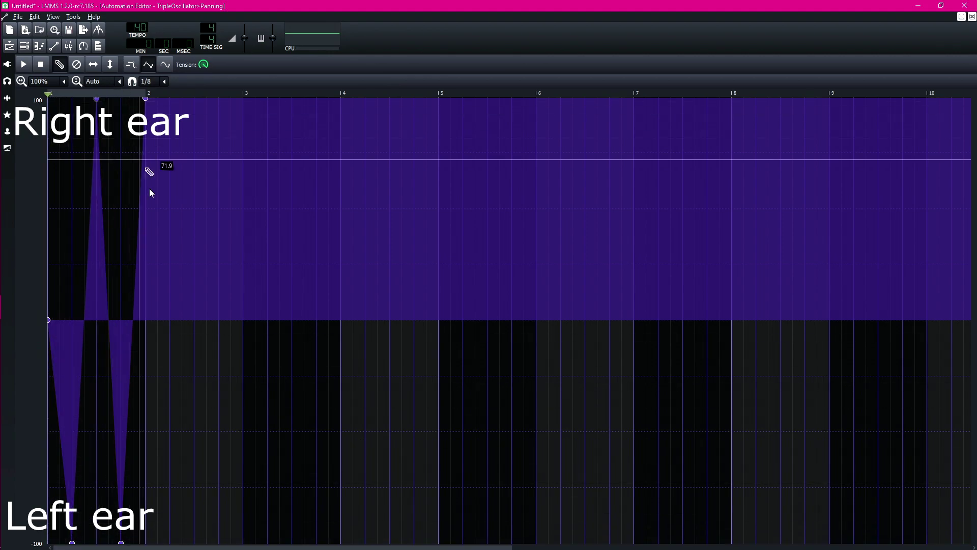
Continue the -100/+100 zigzag past bar 2 up to bar 3, removing a misplaced low point
click(172, 543)
click(195, 99)
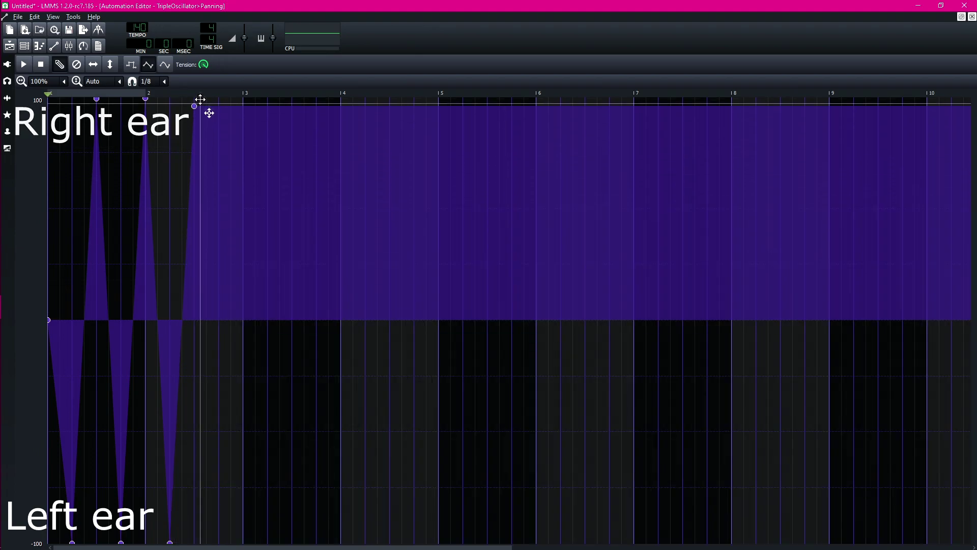
click(219, 543)
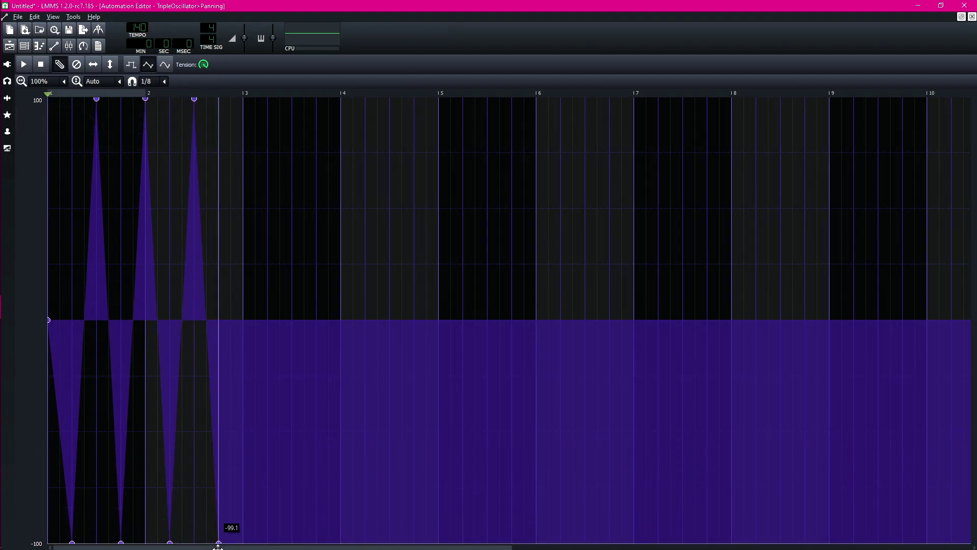
right_click(219, 548)
drag(219, 544, 243, 98)
drag(218, 267, 219, 542)
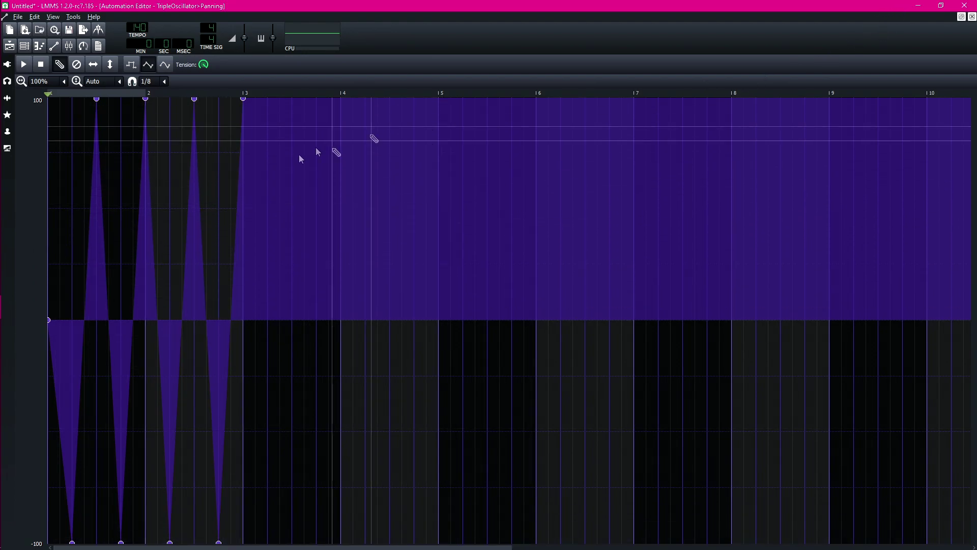
click(972, 17)
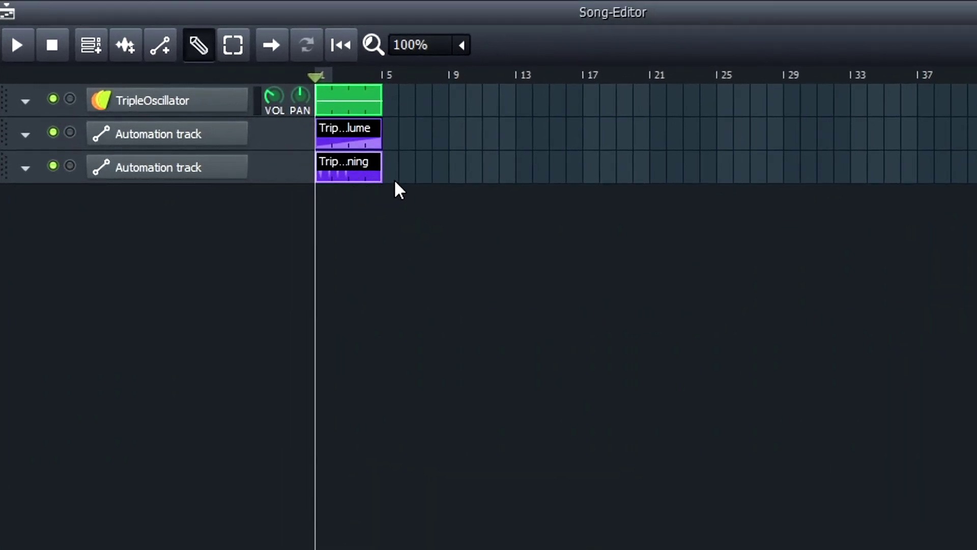
Make the panning track much taller and shorten its clip to two bars
drag(395, 182, 371, 549)
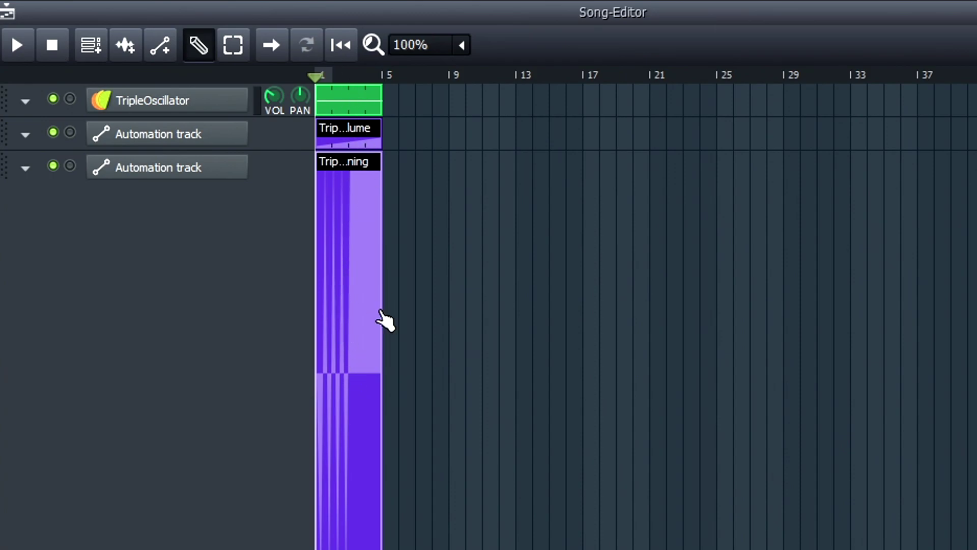
drag(380, 312, 355, 320)
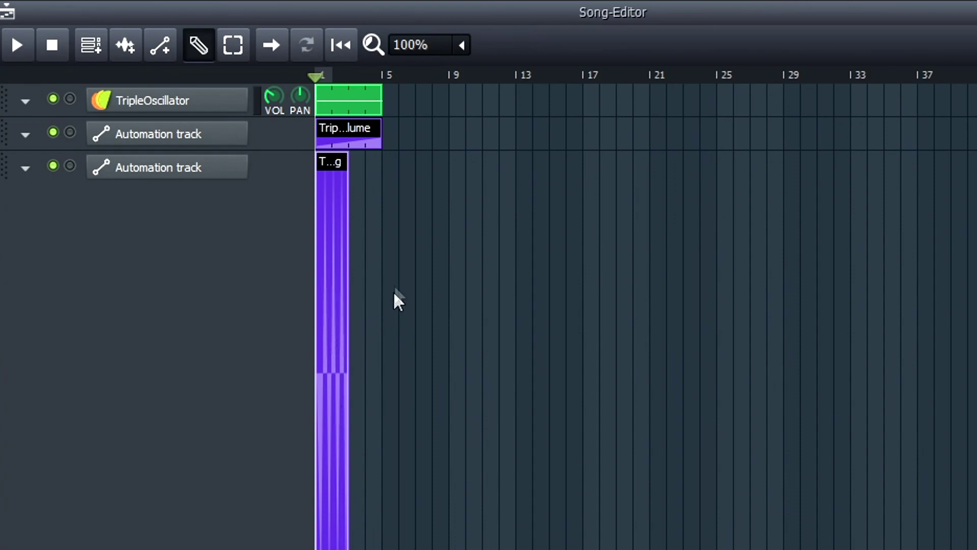
Copy the two-bar panning clip into bars 3–4 and restore the track's normal height
key(shift+e)
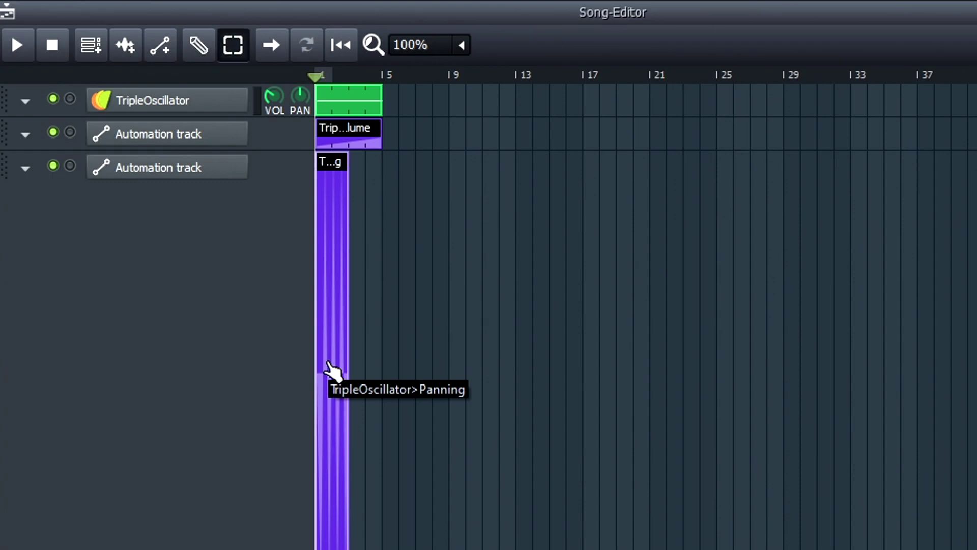
drag(328, 340, 366, 353)
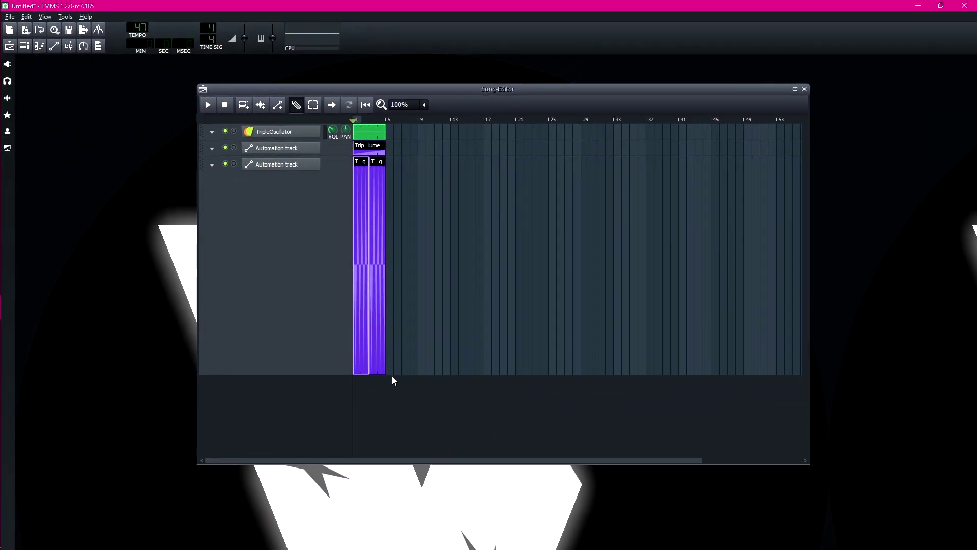
drag(397, 367, 405, 164)
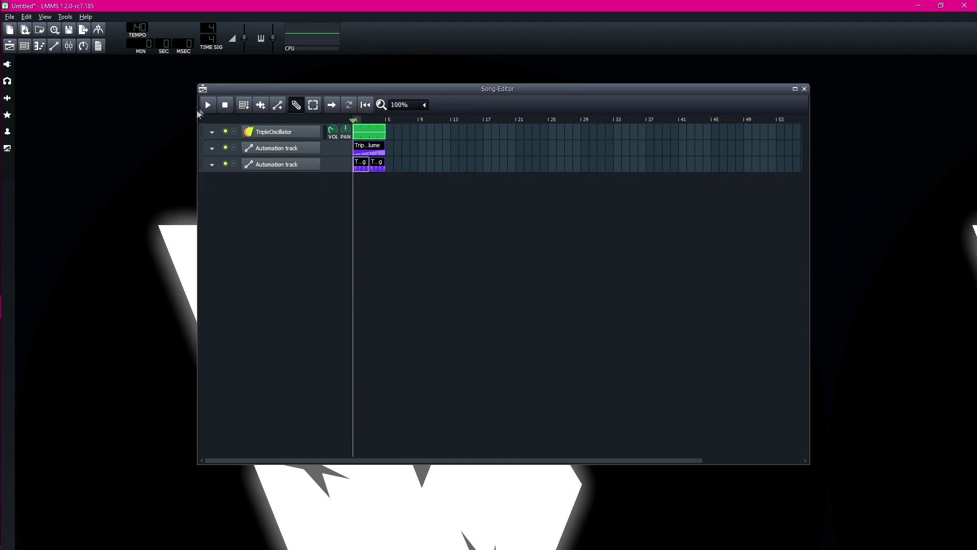
Play and stop the song, then add a fourth automation track
click(207, 104)
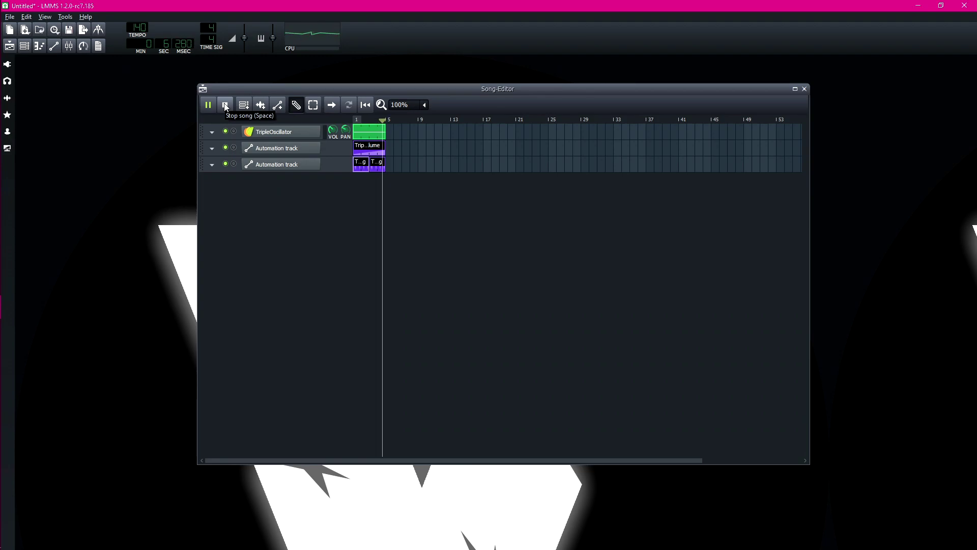
click(225, 106)
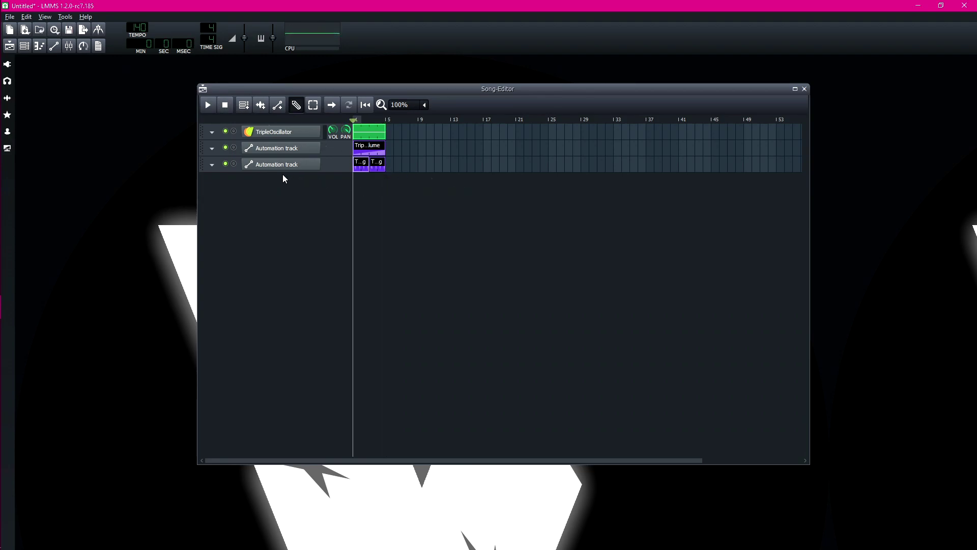
click(277, 105)
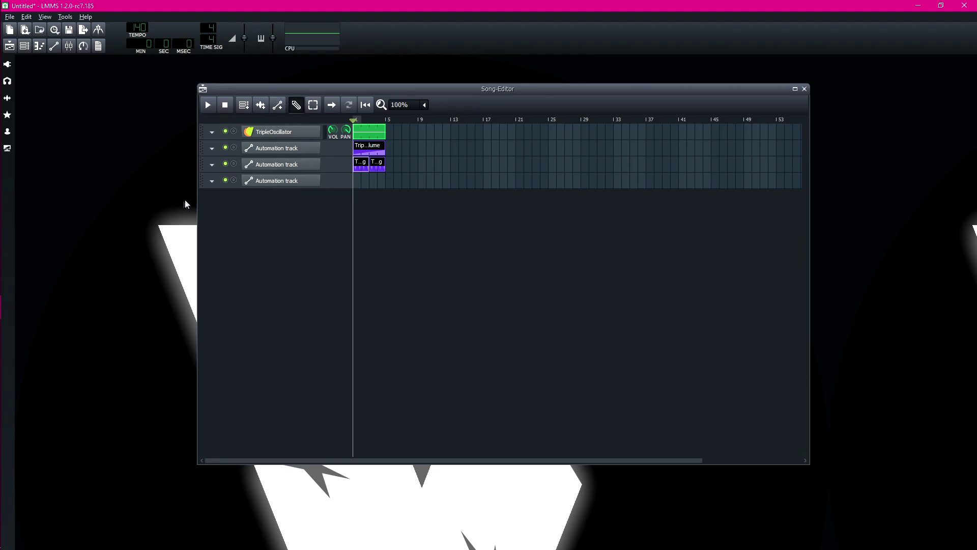
Stretch the new pattern to four bars, enable the TripleOscillator filter, and link its FREQ knob to the pattern
drag(360, 181, 385, 181)
click(272, 131)
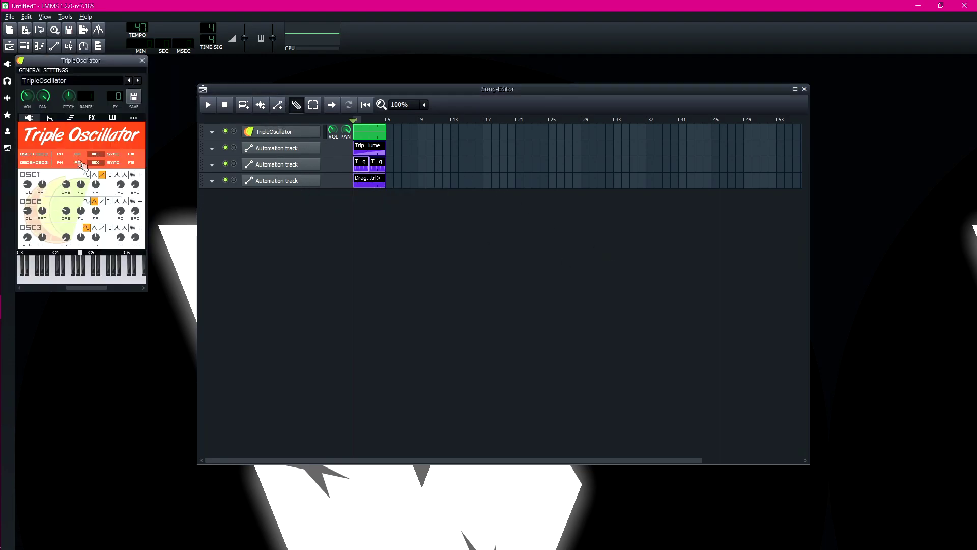
click(52, 119)
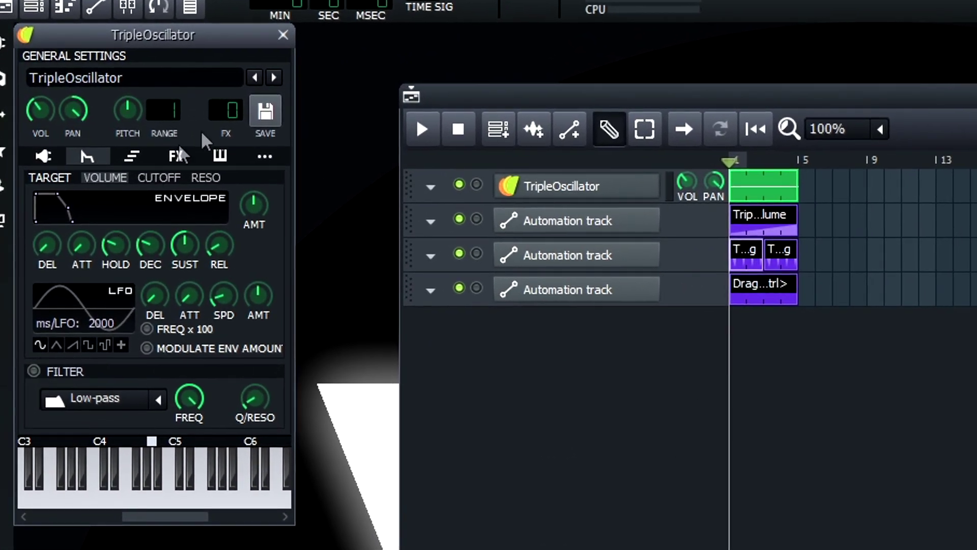
click(48, 371)
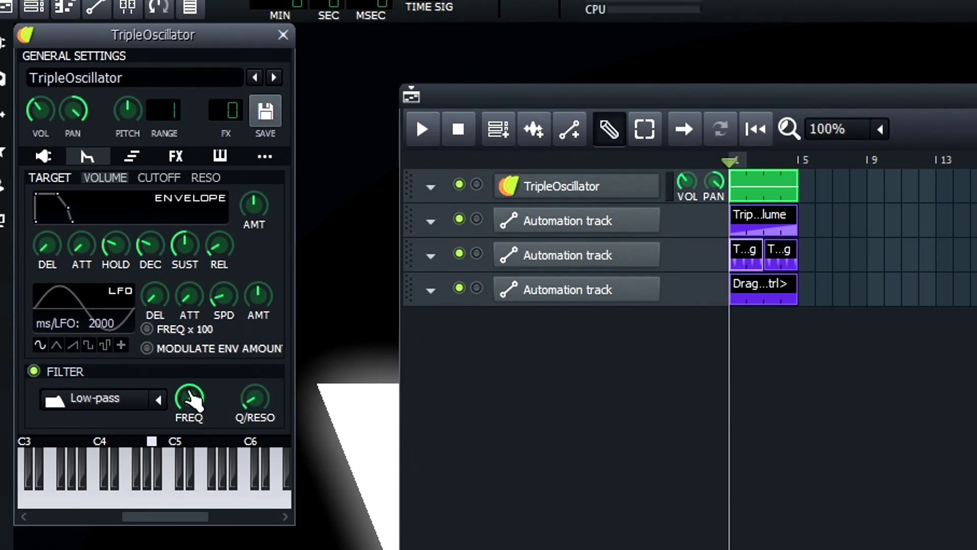
drag(189, 405, 755, 301)
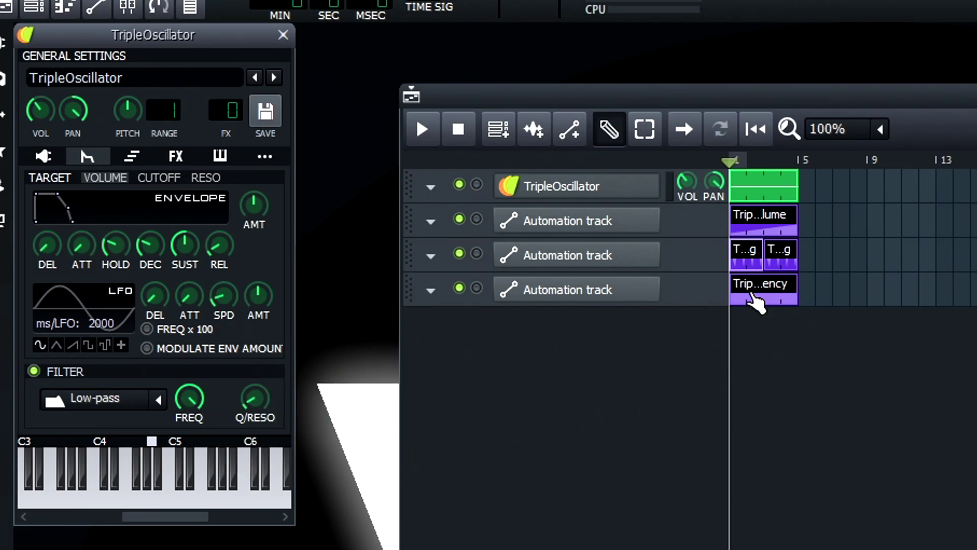
Make the cutoff automation a linear ramp from a lowered bar-1 value to about 5617 at bar 4
double_click(754, 301)
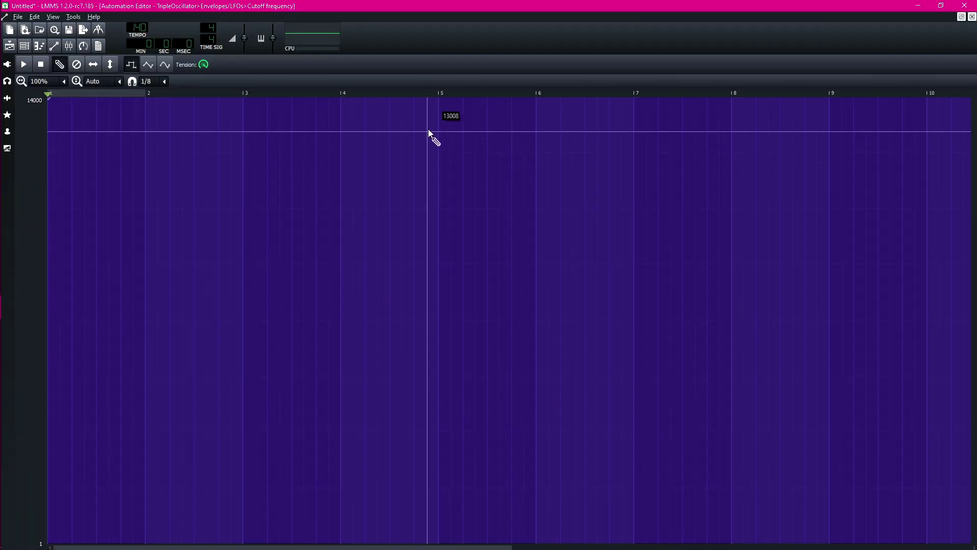
drag(342, 133, 339, 429)
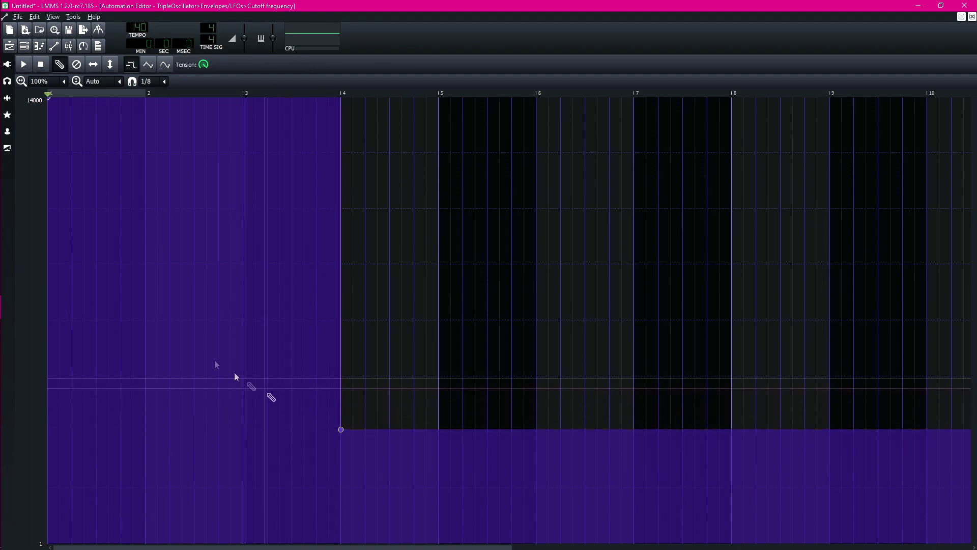
click(50, 170)
click(148, 65)
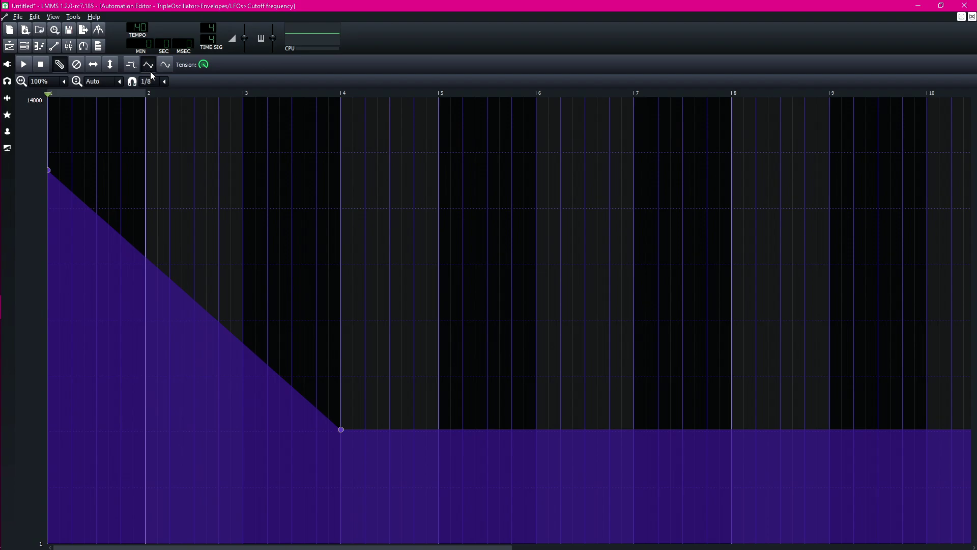
Close the Automation Editor, play the song to hear the filter sweep, and close the TripleOscillator window
click(972, 16)
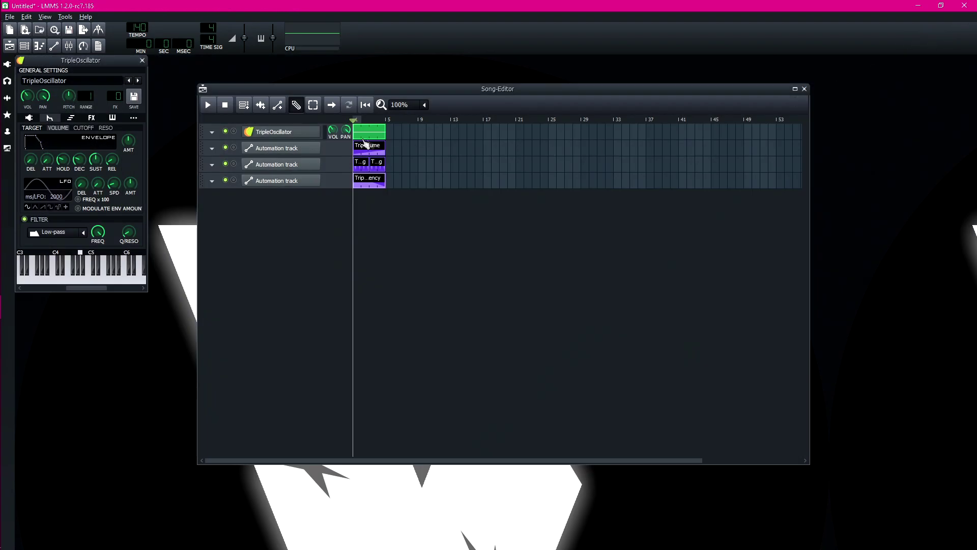
click(208, 105)
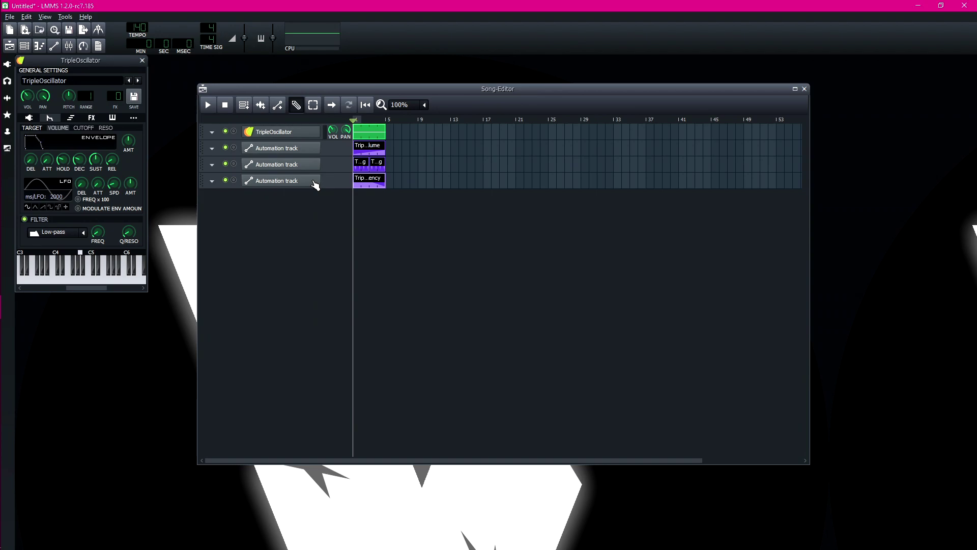
click(142, 61)
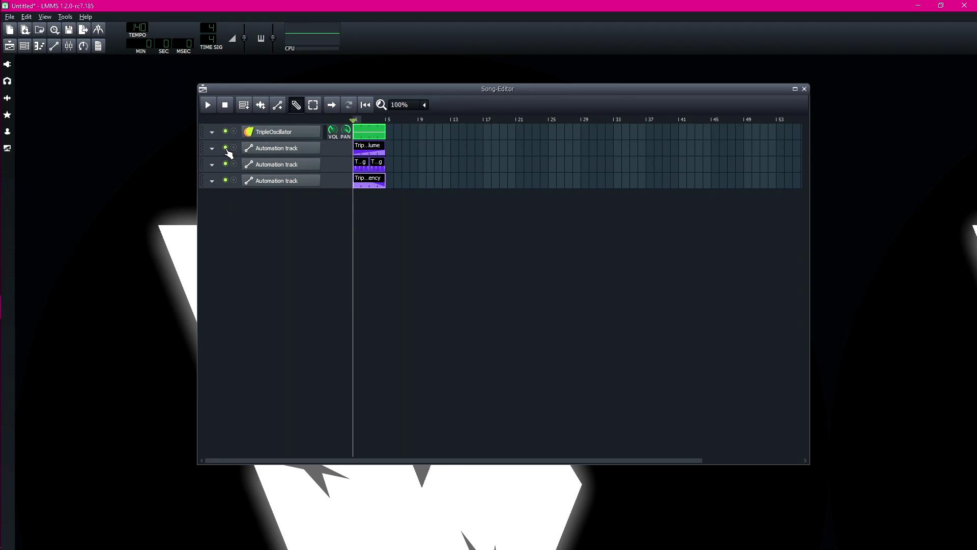
Mute all three automation tracks and play the song without automation
click(226, 148)
click(226, 164)
click(225, 180)
click(207, 106)
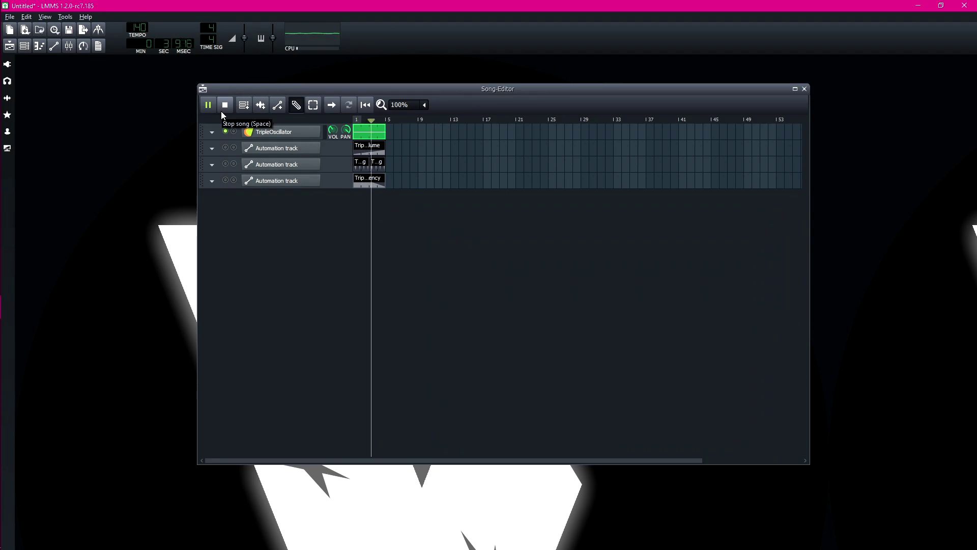
click(223, 110)
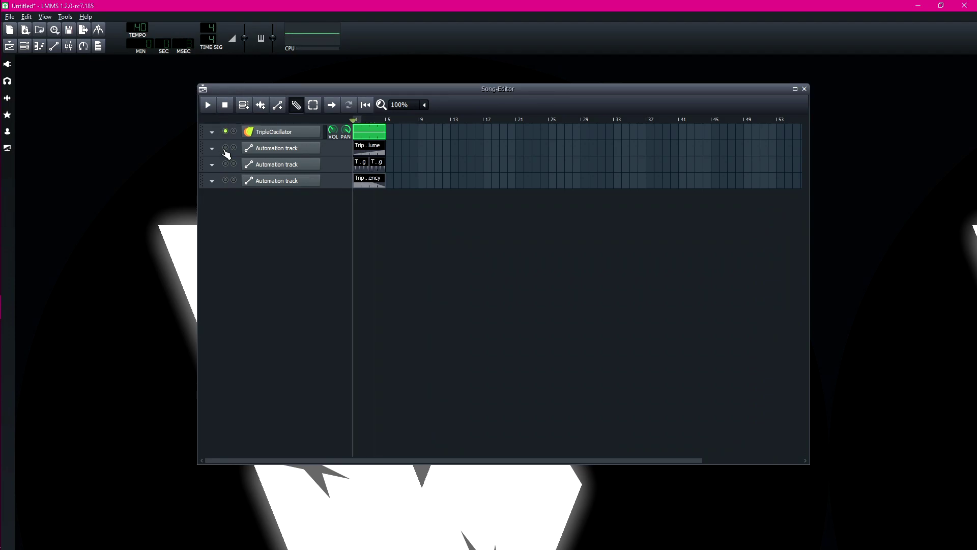
Unmute the three automation tracks, replay the song with automation, and open the TripleOscillator pattern
click(225, 148)
click(224, 164)
click(225, 180)
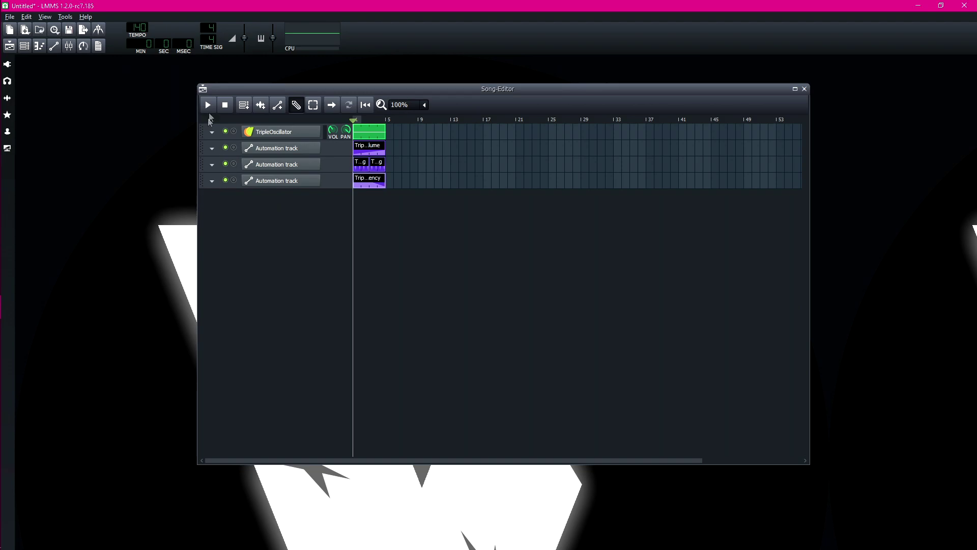
click(207, 105)
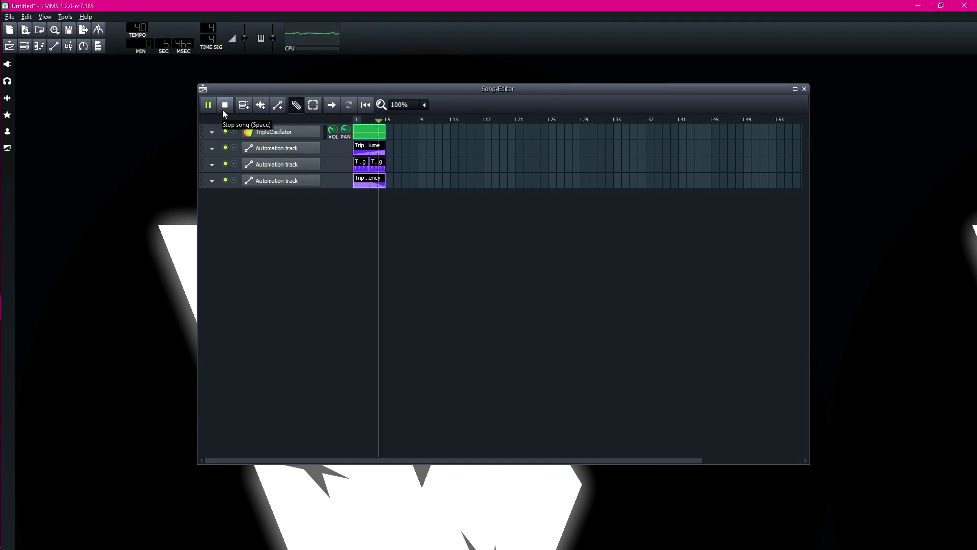
click(224, 110)
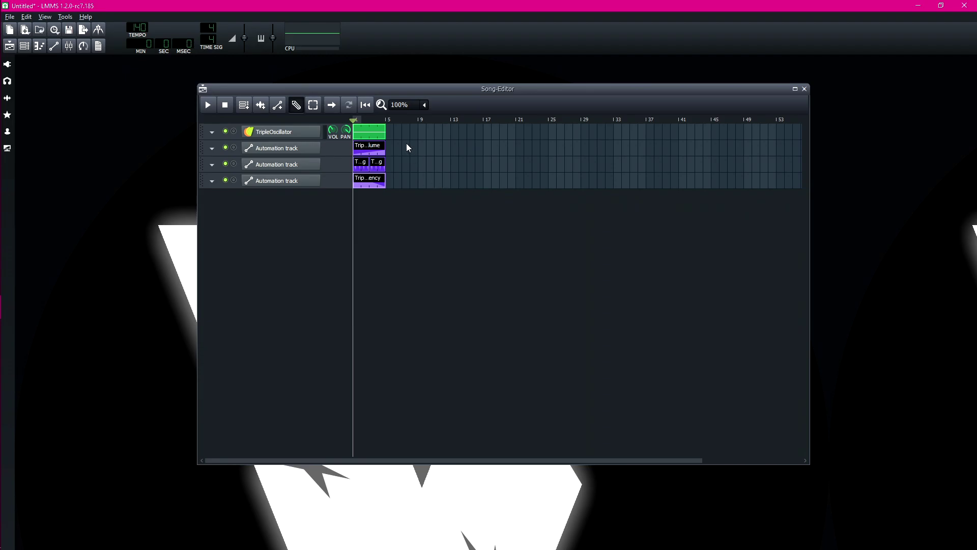
double_click(381, 132)
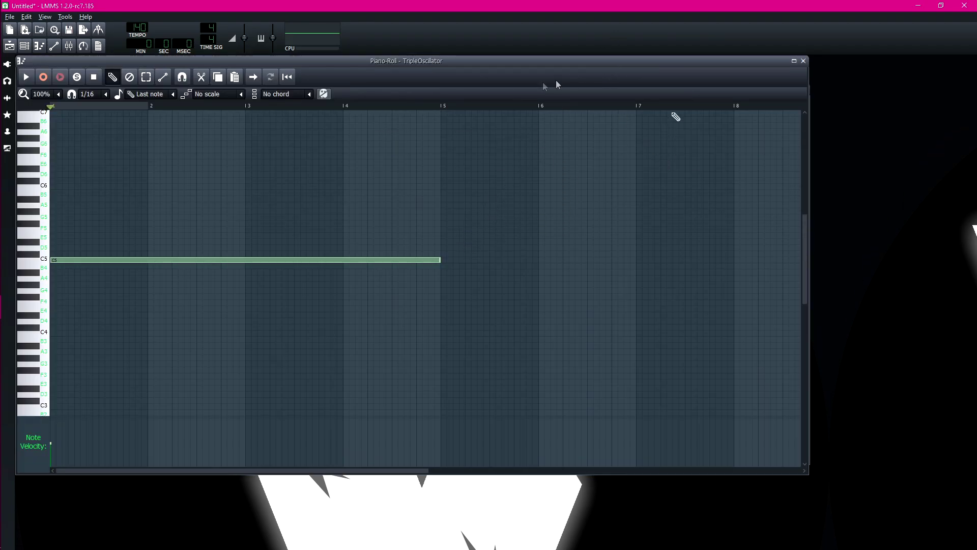
Shorten C5 to one beat, add G5, C6, B5, A5, G5 and a two-beat F5, then play
drag(440, 62, 513, 104)
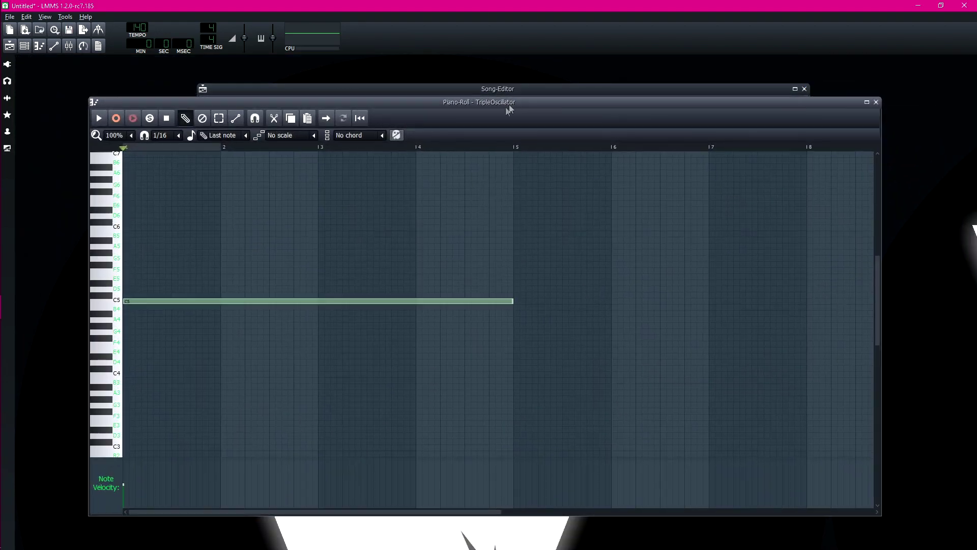
drag(510, 302, 147, 303)
click(151, 258)
click(176, 228)
click(200, 234)
click(224, 246)
click(249, 258)
click(274, 270)
drag(293, 270, 318, 270)
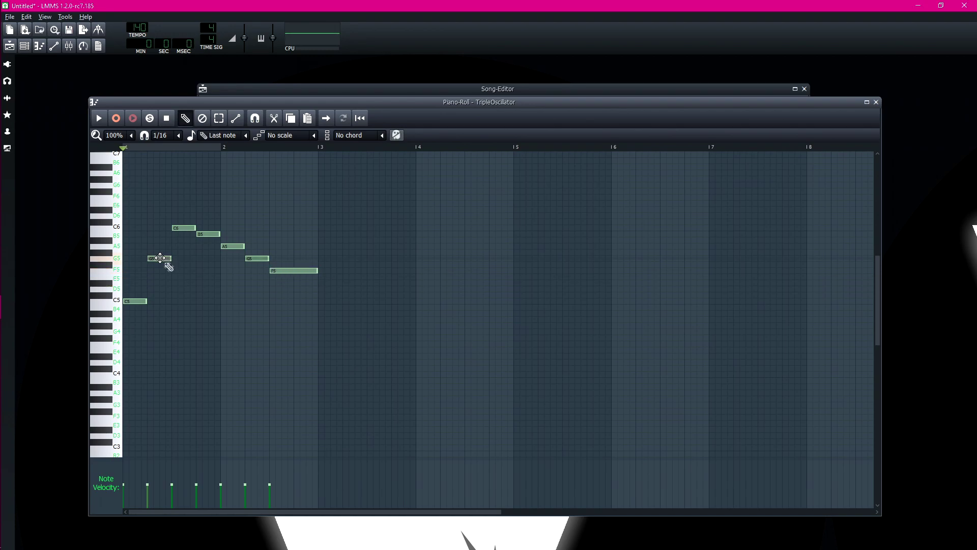
key(space)
key(space)
Raise the G5 to C6, rework later notes into short steps, and delete extras including F5
drag(159, 258, 269, 300)
click(190, 246)
right_click(209, 233)
click(202, 258)
click(236, 258)
right_click(293, 270)
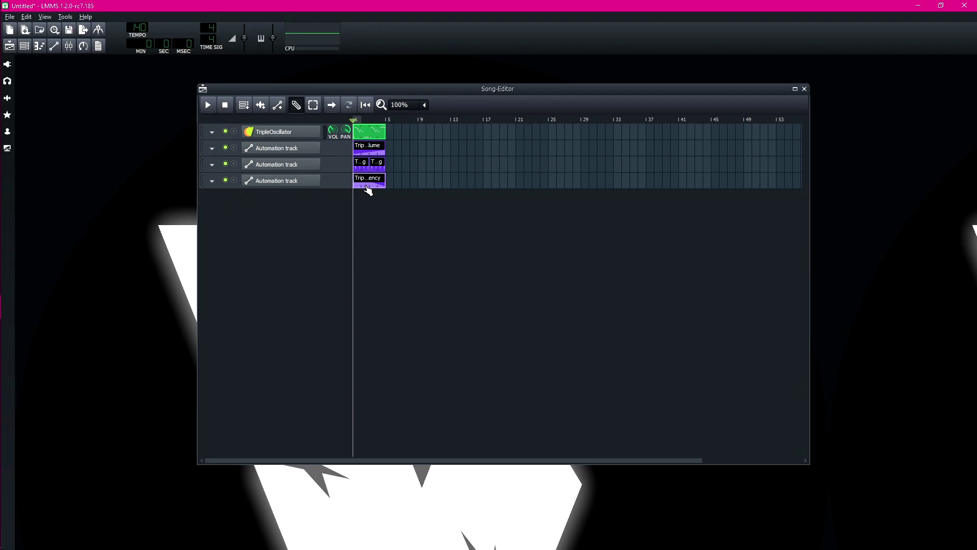
Raise the cutoff curve's end point slightly, close the Automation Editor, and play the song
double_click(367, 189)
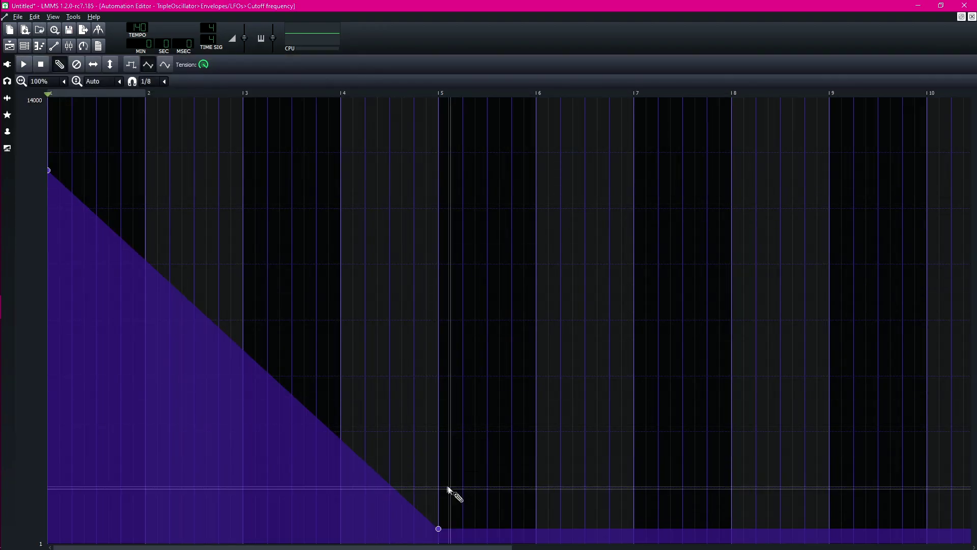
drag(448, 502, 443, 469)
click(972, 16)
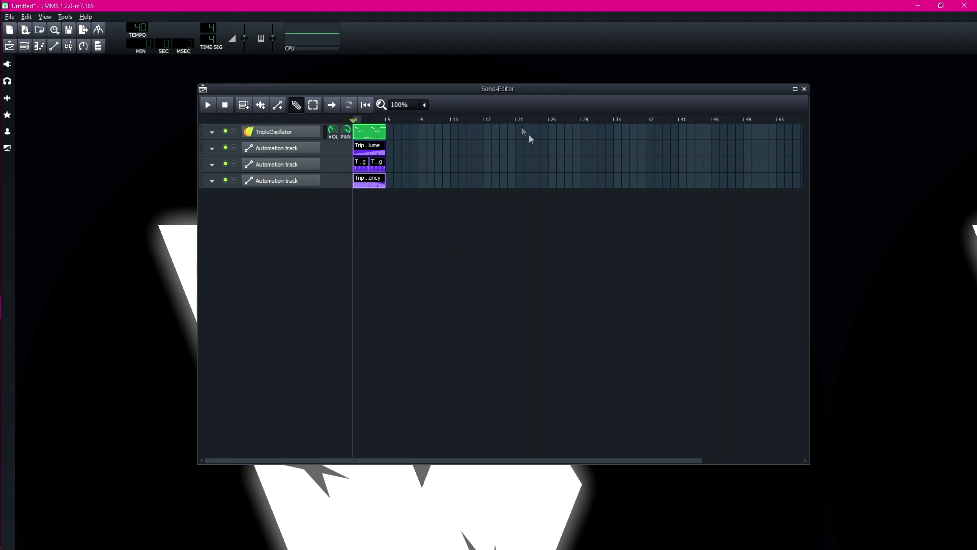
drag(221, 90, 251, 99)
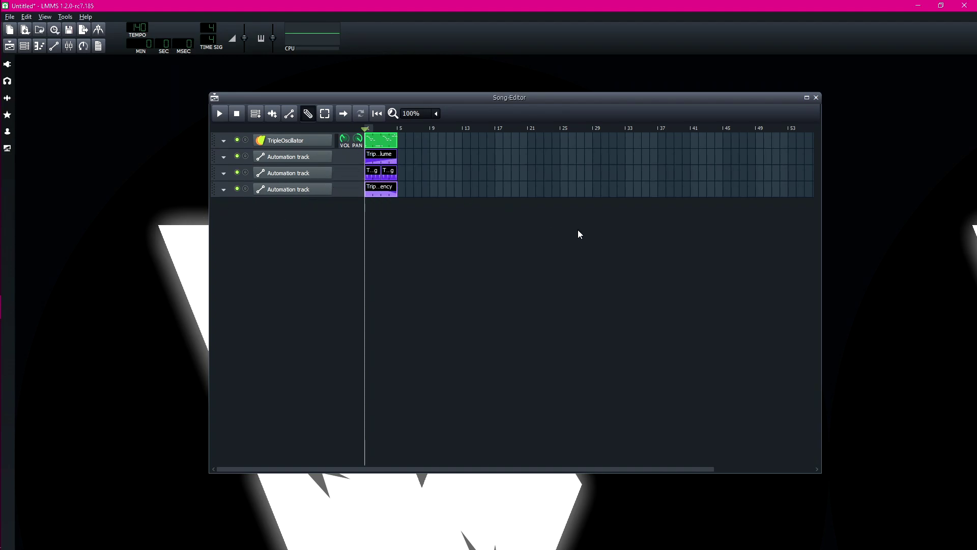
click(215, 115)
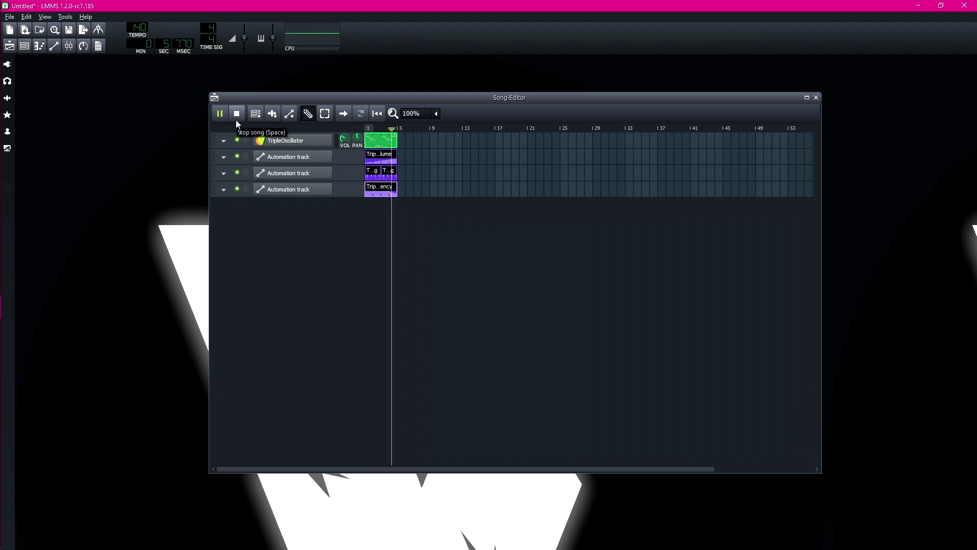
Stop playback, enable looping over bars 1–5, and listen to the loop twice
click(236, 120)
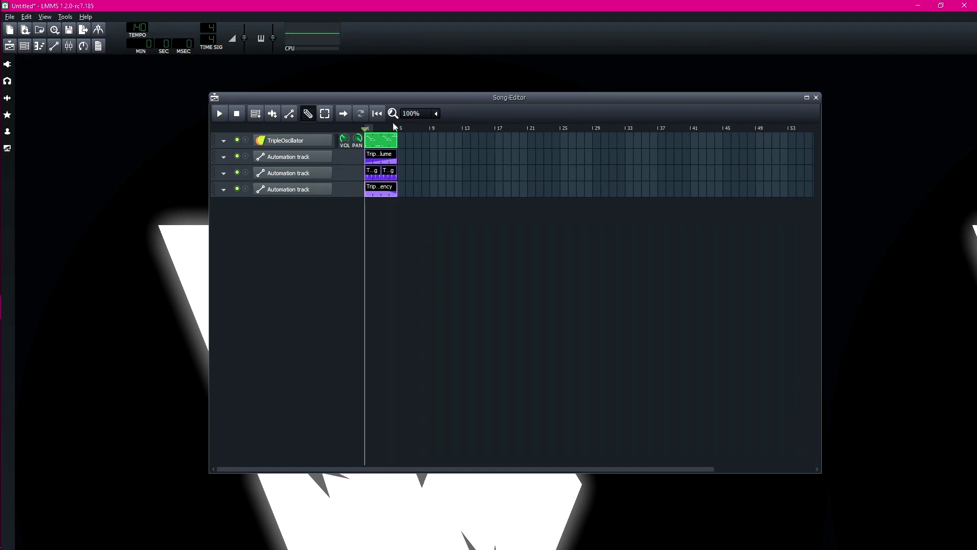
click(360, 113)
click(219, 113)
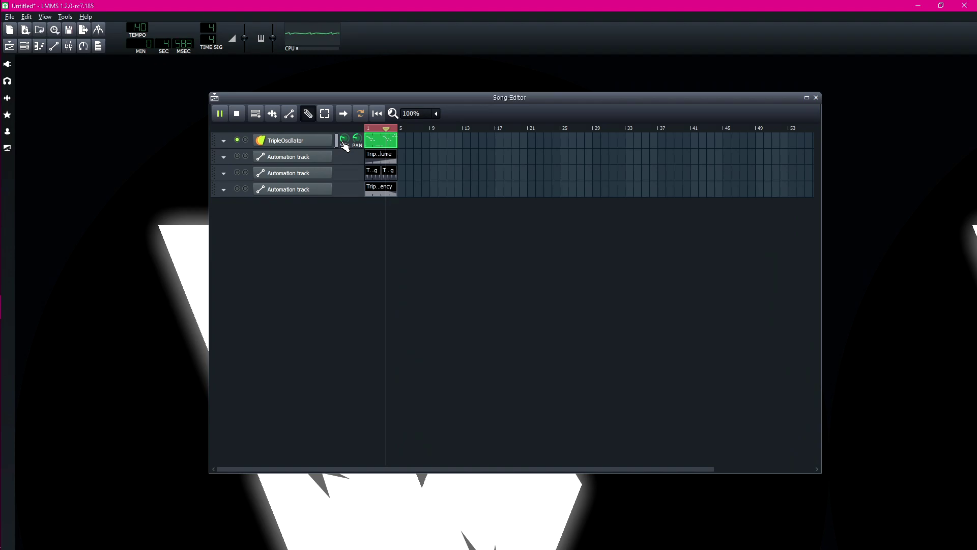
click(234, 116)
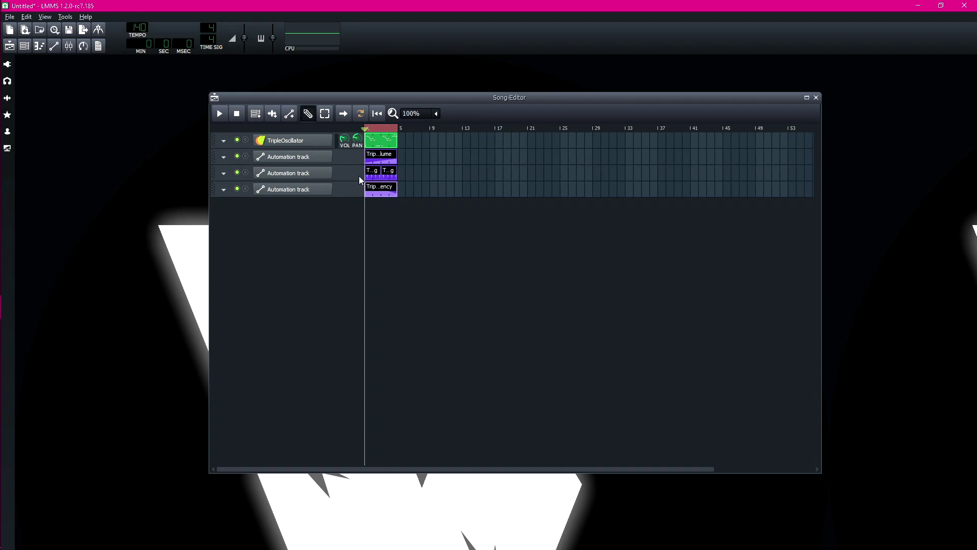
click(220, 115)
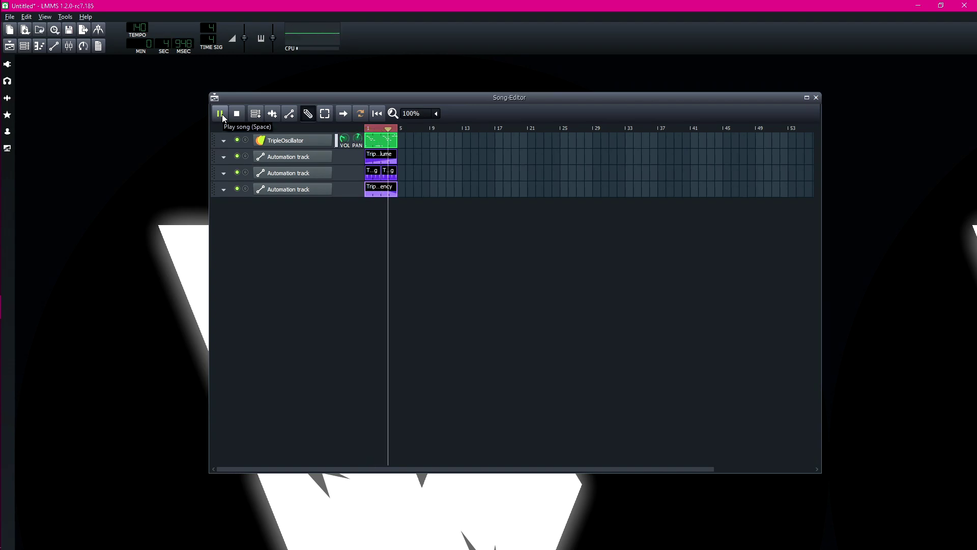
click(233, 115)
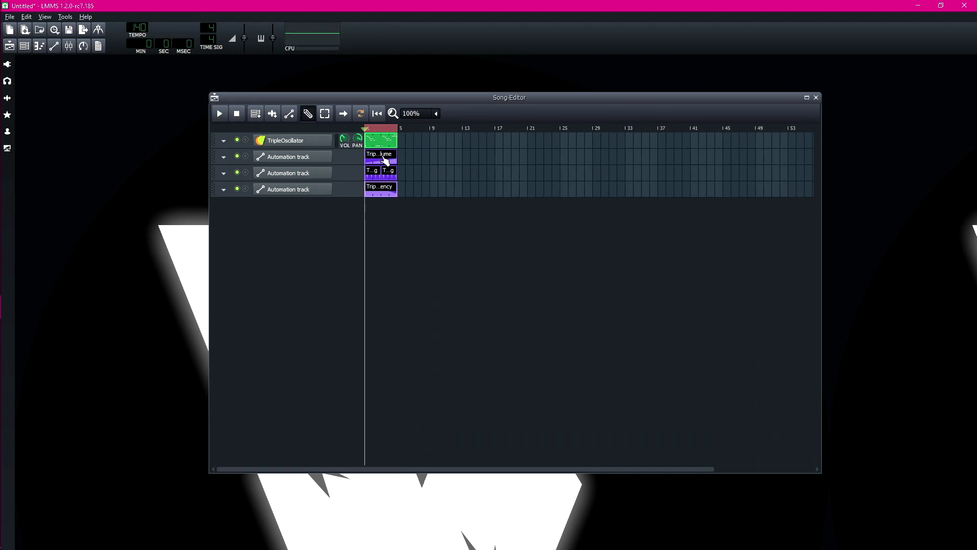
double_click(375, 174)
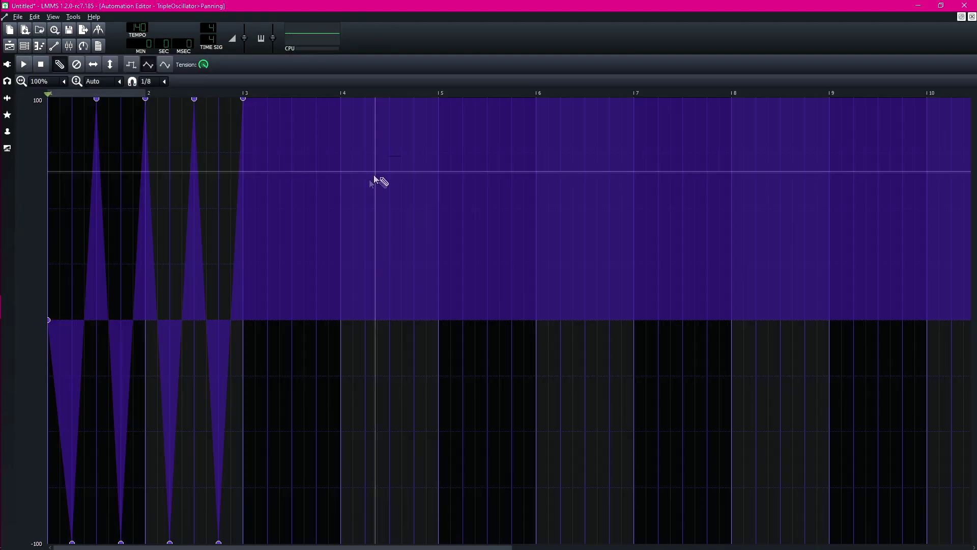
click(972, 16)
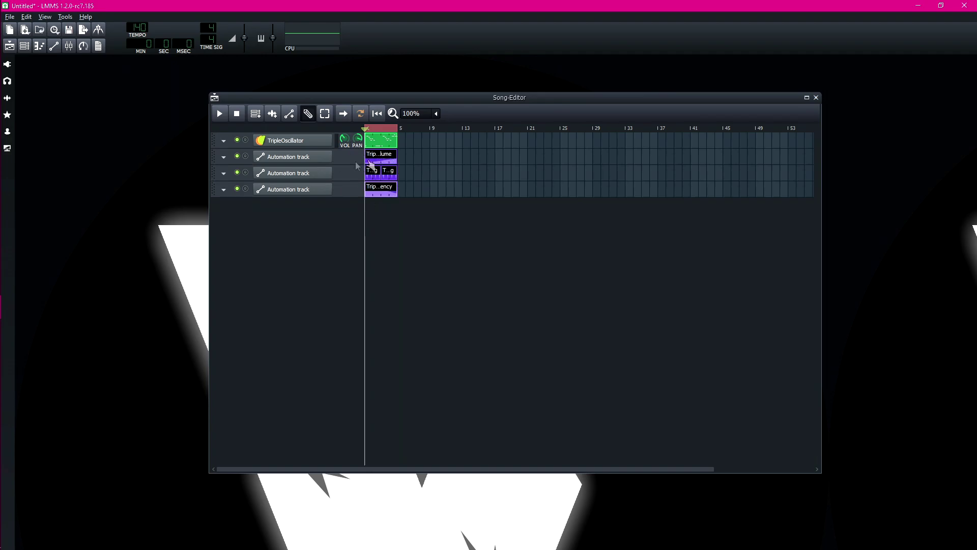
double_click(381, 156)
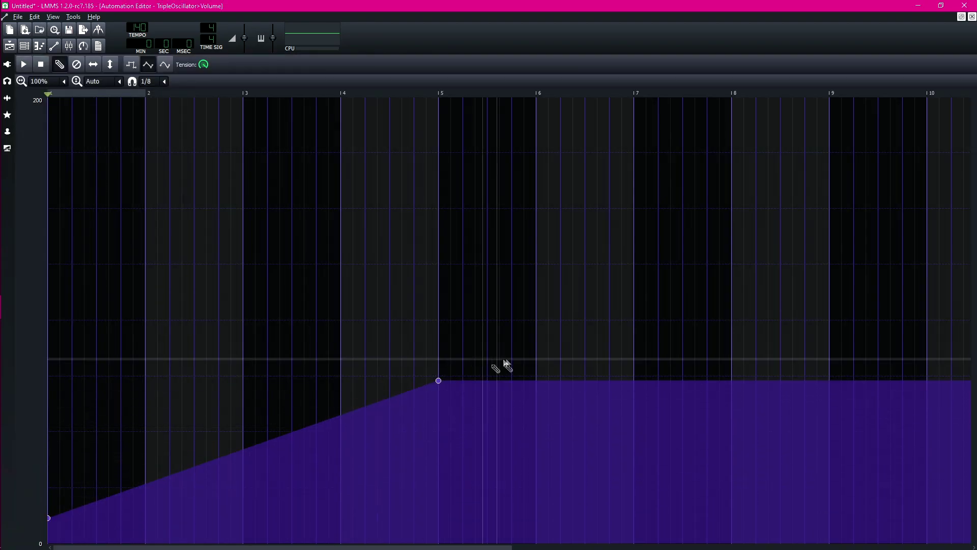
click(972, 18)
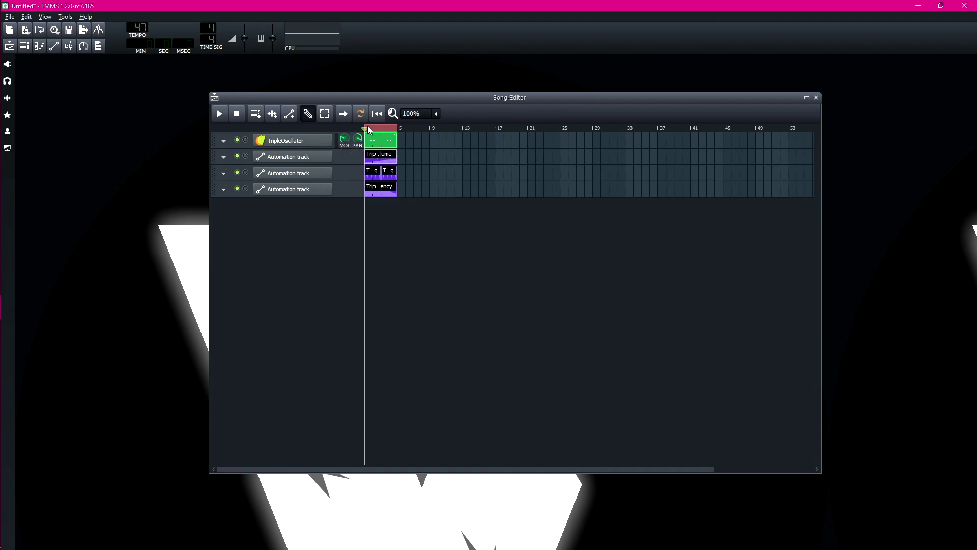
drag(496, 96, 587, 120)
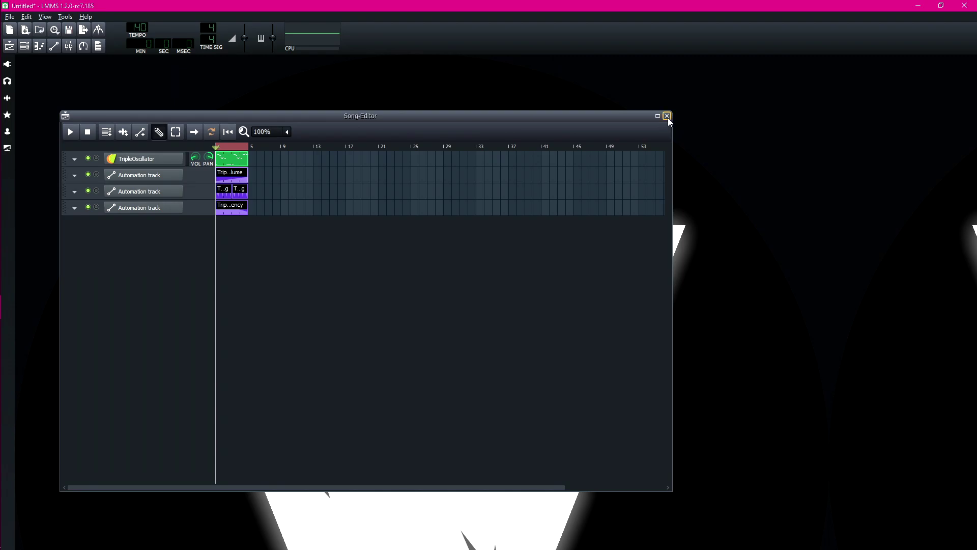
Move the Song-Editor window lower in the workspace
drag(300, 118, 372, 176)
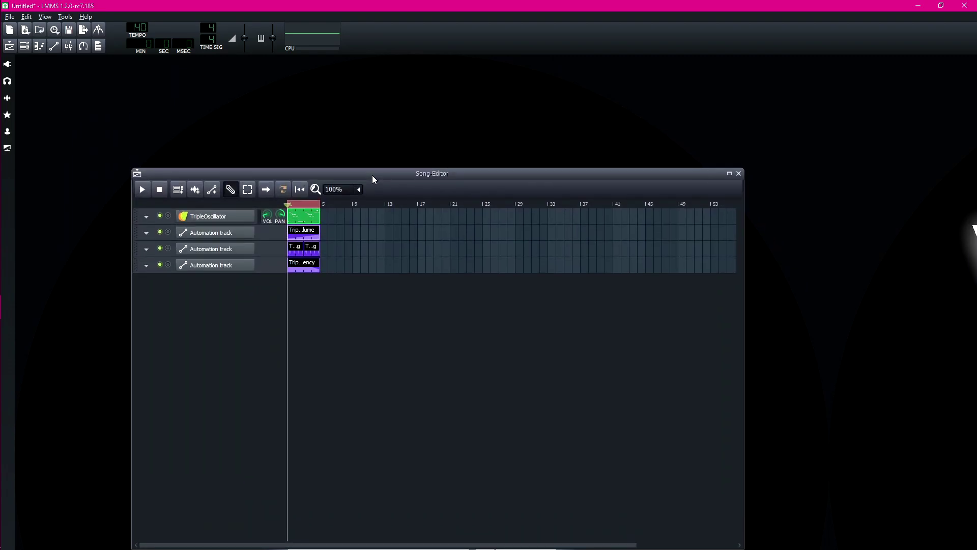